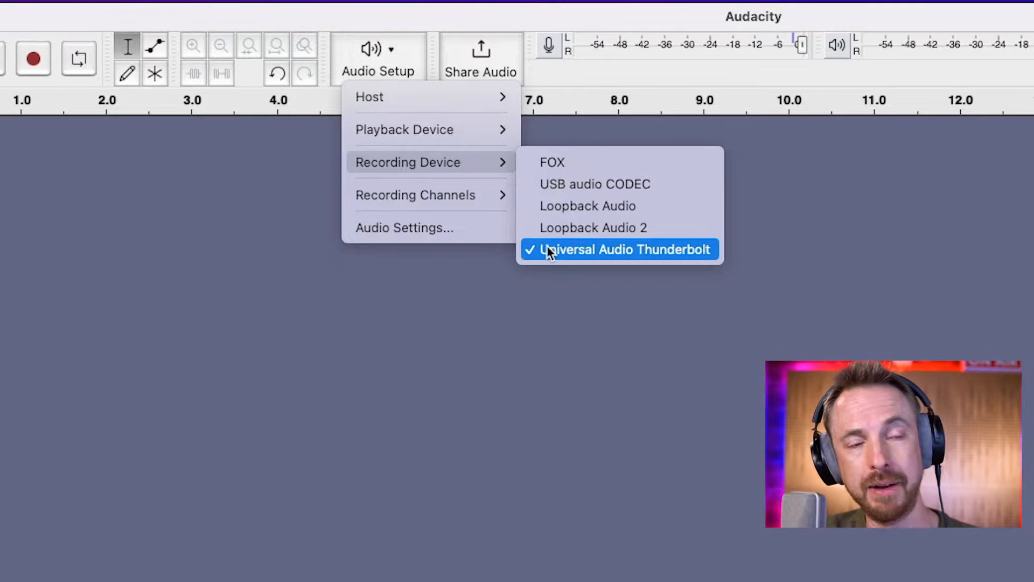
# Record a voice take of about 16 seconds on a new mono track and play part of it back.
pyautogui.moveTo(479, 195)
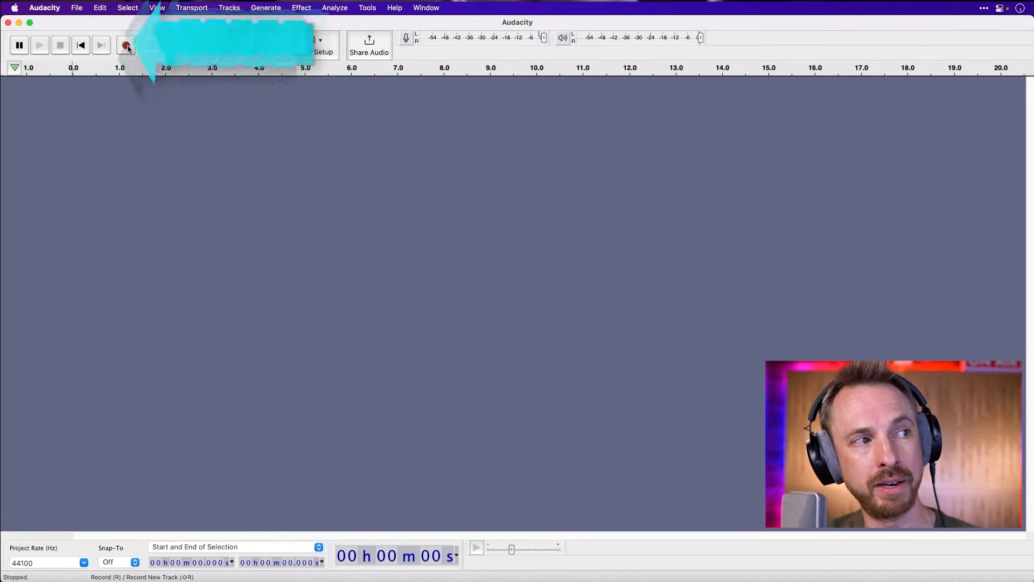
pyautogui.click(128, 47)
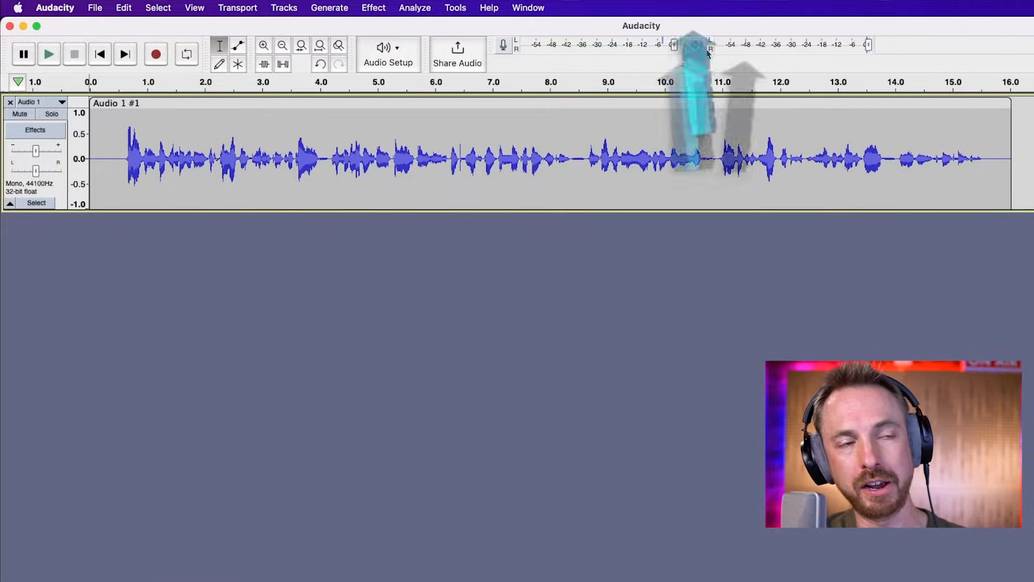
pyautogui.click(51, 55)
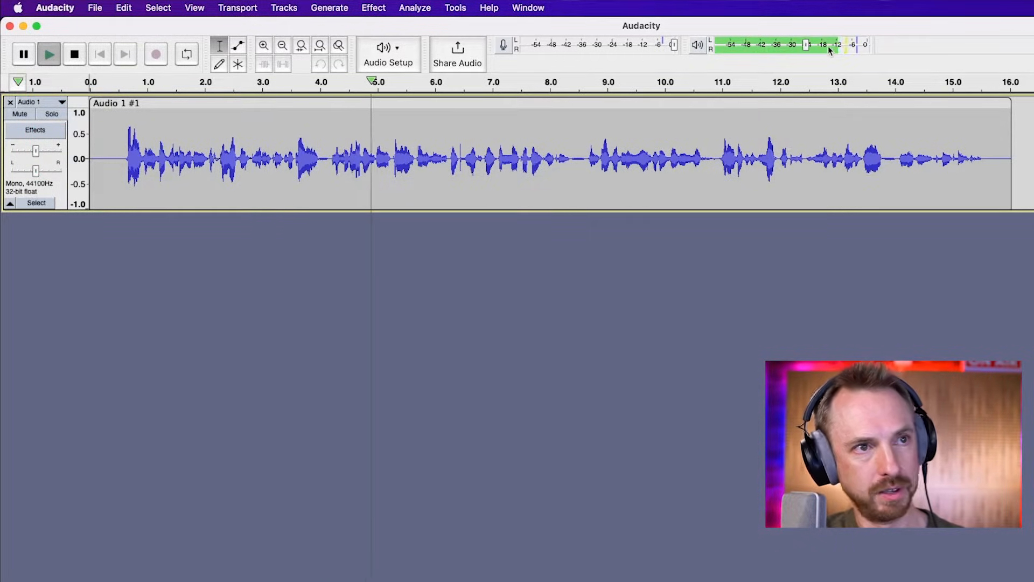
pyautogui.click(76, 58)
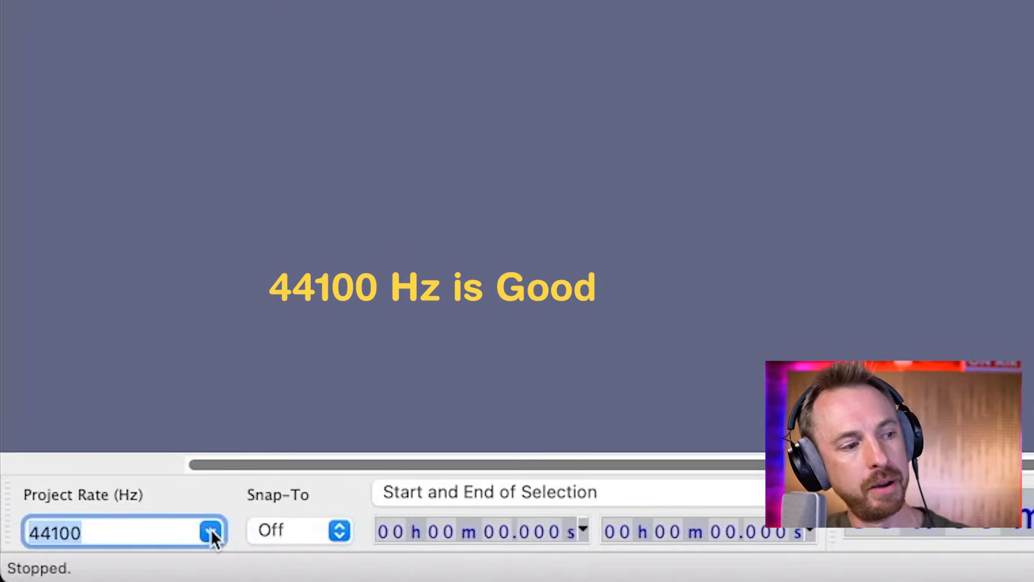
# Open the choice of project sample rates.
pyautogui.click(211, 532)
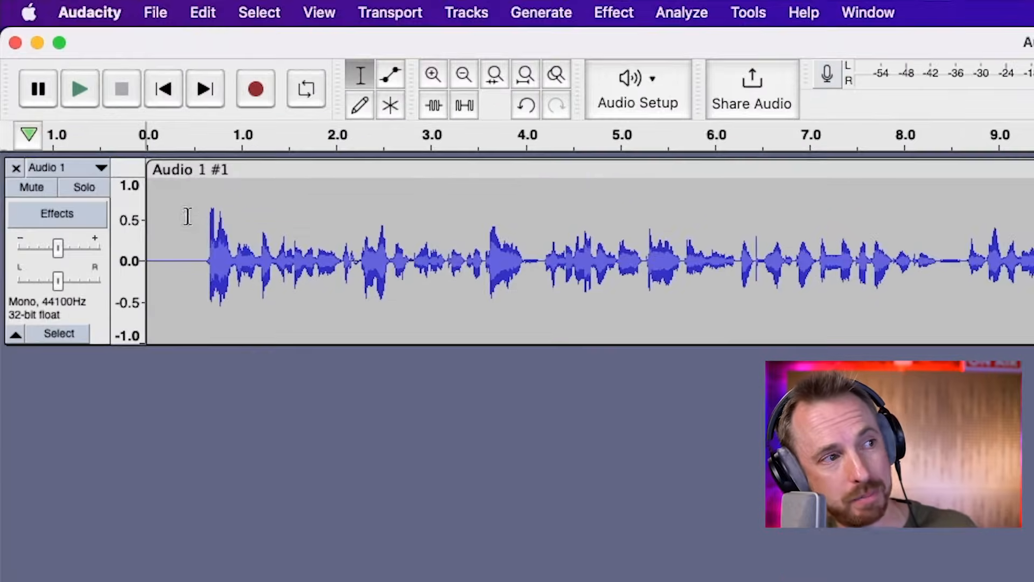
# Examine the beginning of the voice recording up close, then return to the view of the whole clip.
pyautogui.click(437, 78)
pyautogui.click(438, 79)
pyautogui.click(438, 79)
pyautogui.click(439, 79)
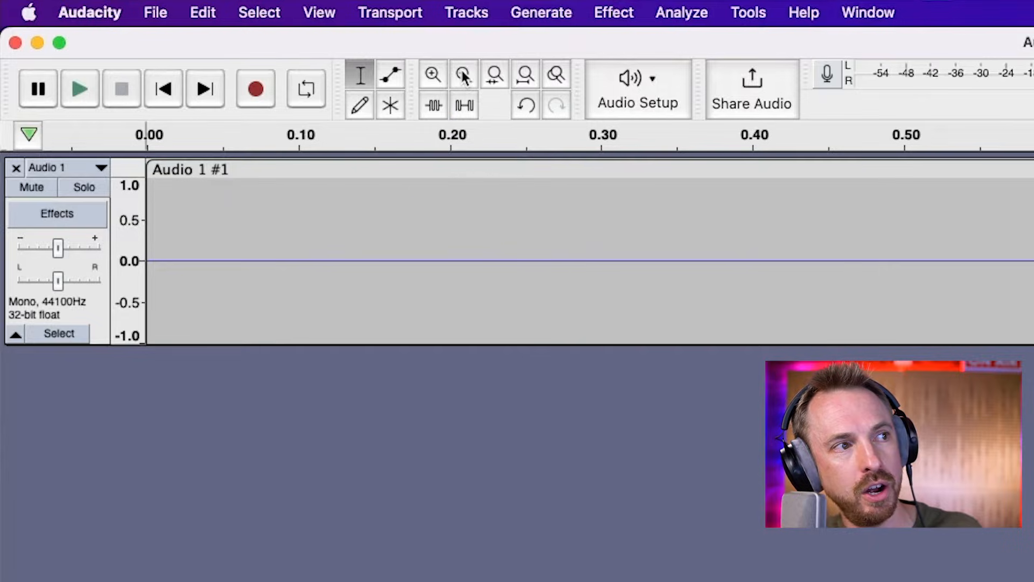
pyautogui.click(464, 75)
pyautogui.click(464, 76)
pyautogui.click(463, 76)
pyautogui.click(463, 76)
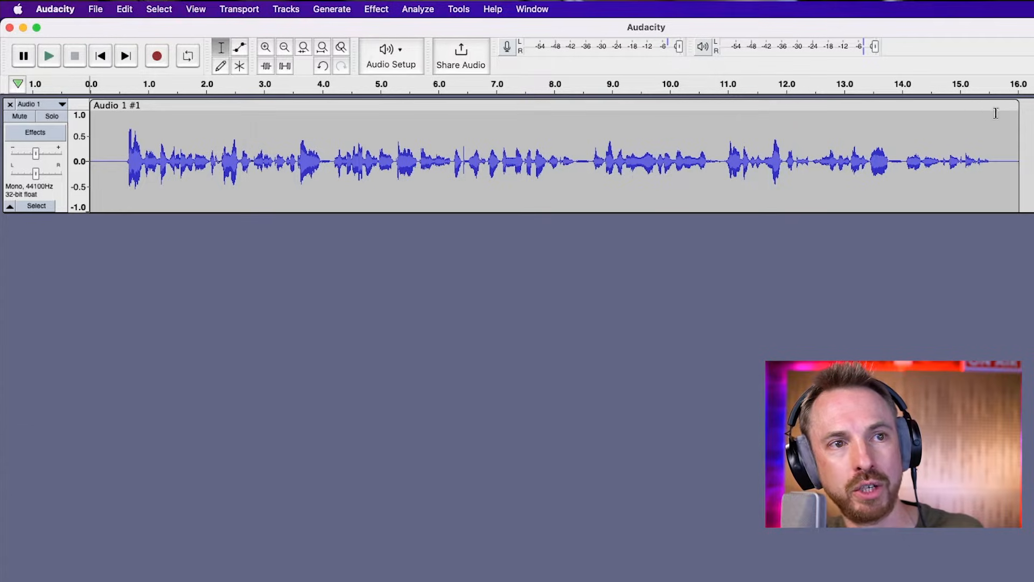
# Place the cursor near the end of the voice recording, at about 15.5 s, and examine the waveform there up close.
pyautogui.click(987, 129)
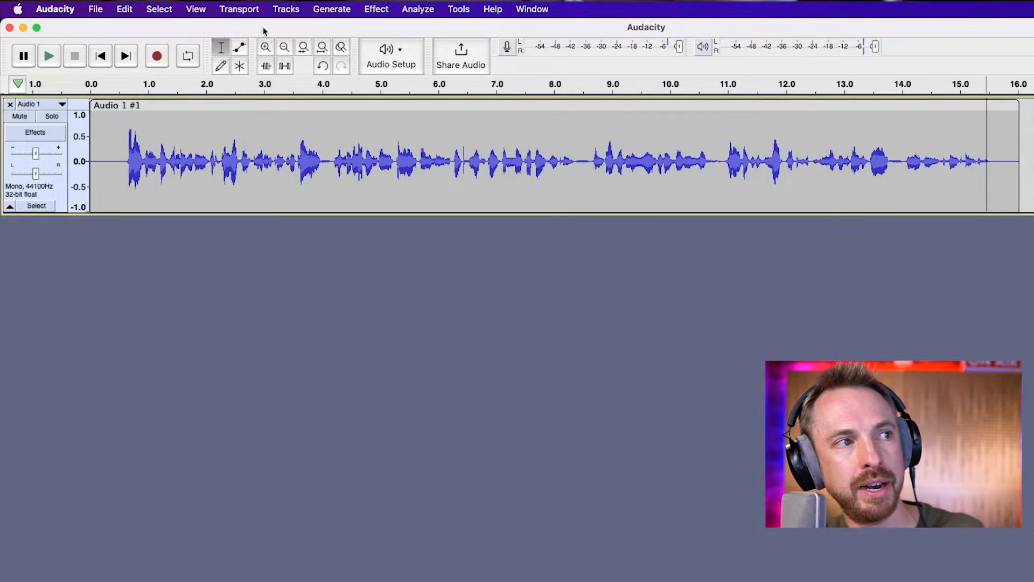
pyautogui.click(266, 48)
pyautogui.click(266, 49)
pyautogui.click(266, 48)
pyautogui.click(266, 48)
pyautogui.click(266, 49)
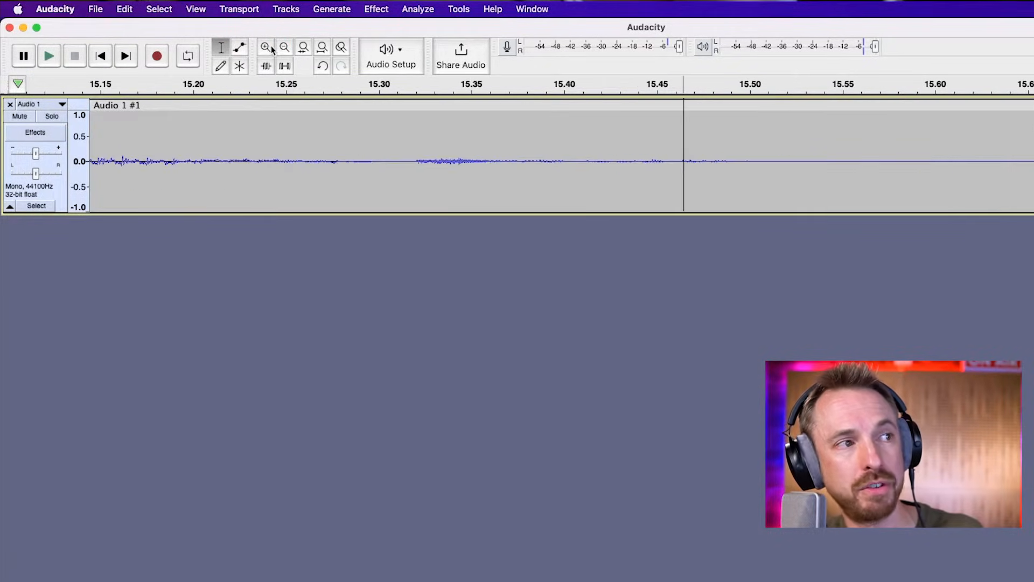
pyautogui.click(285, 48)
pyautogui.click(285, 48)
pyautogui.click(285, 48)
pyautogui.click(284, 48)
pyautogui.click(285, 48)
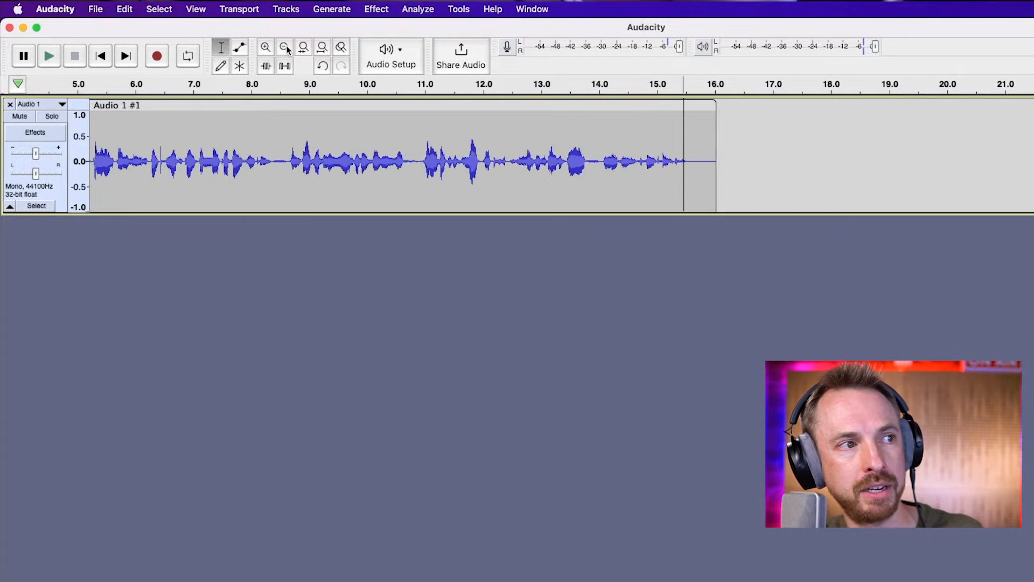
pyautogui.click(284, 48)
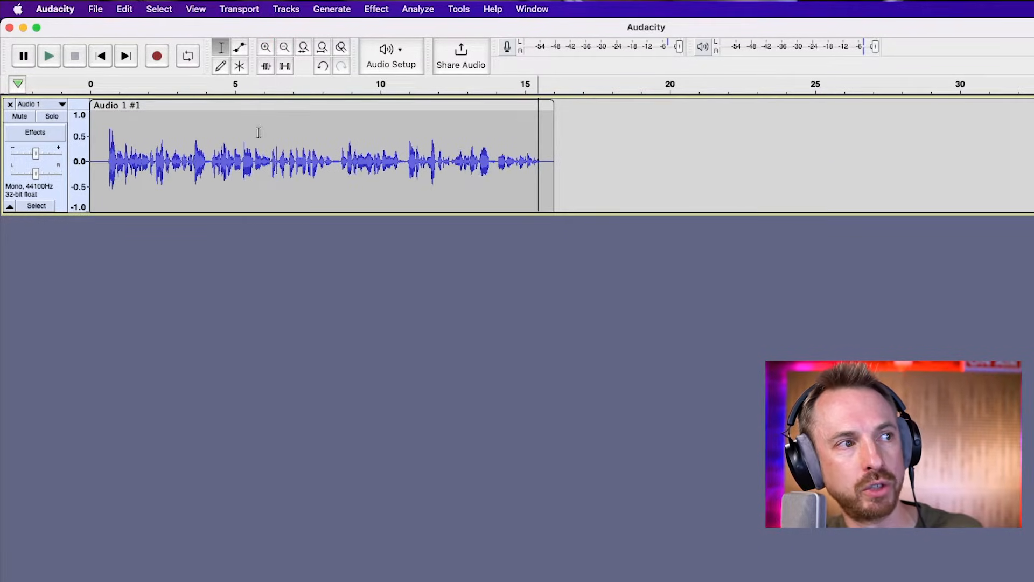
# Select the voice recording from about 5.9 to 8.7 s and examine that portion of the waveform up close.
pyautogui.moveTo(262, 135); pyautogui.dragTo(341, 133)
pyautogui.click(323, 49)
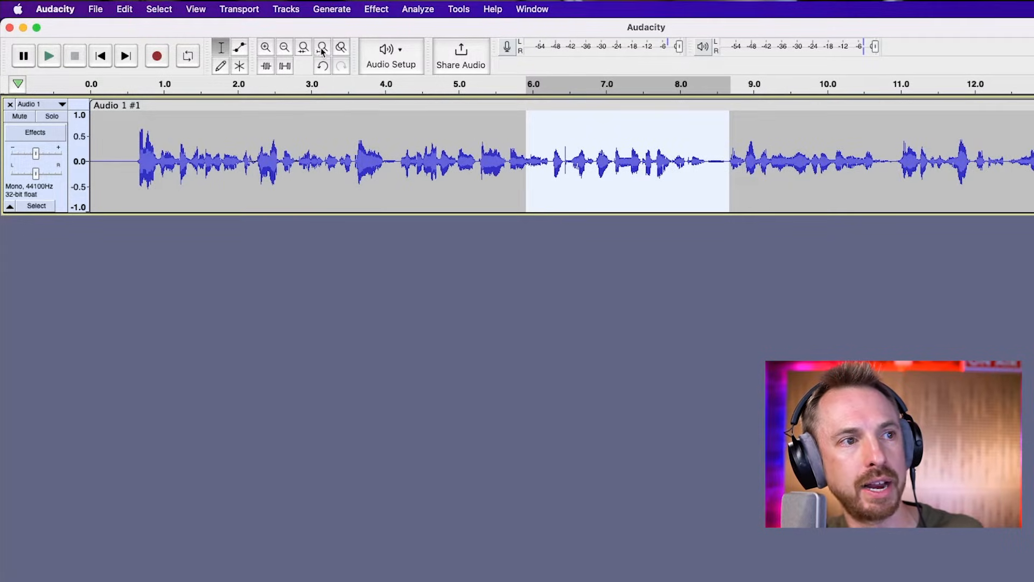
pyautogui.click(264, 48)
pyautogui.click(265, 49)
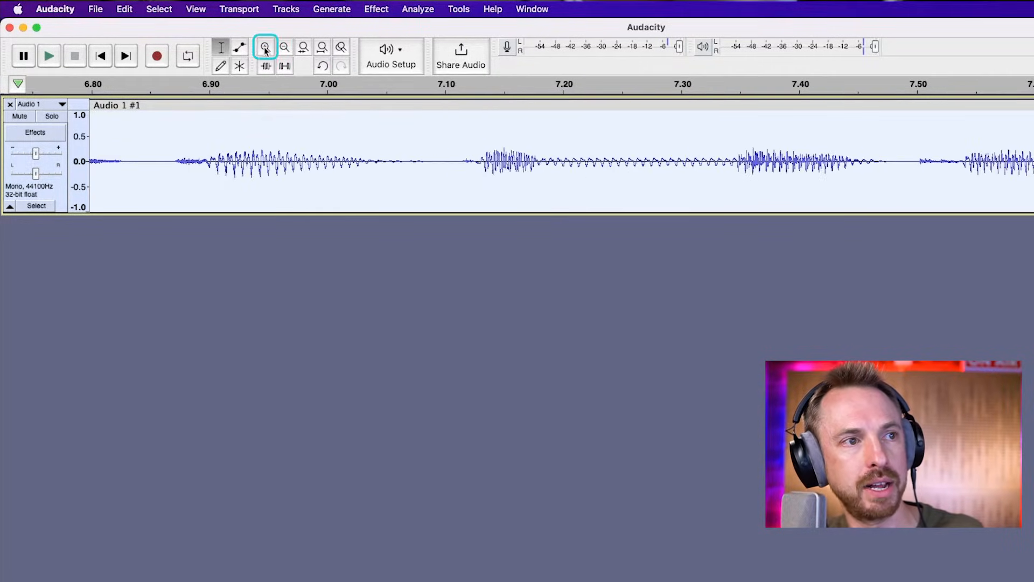
pyautogui.click(280, 50)
pyautogui.click(280, 50)
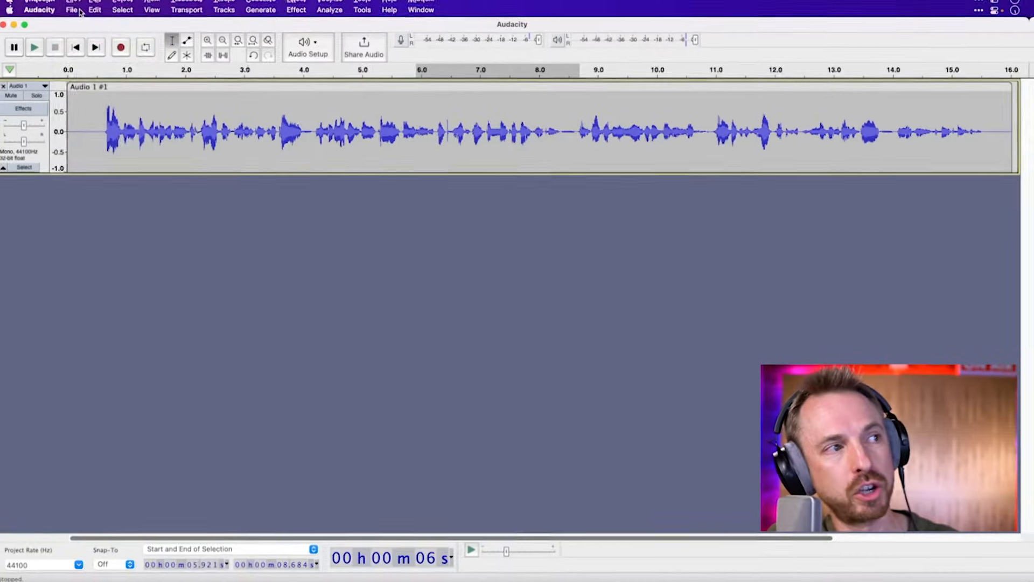
# Import the music file Mass Move.mp3 from the Downloads folder as a second track.
pyautogui.click(72, 8)
pyautogui.moveTo(180, 156)
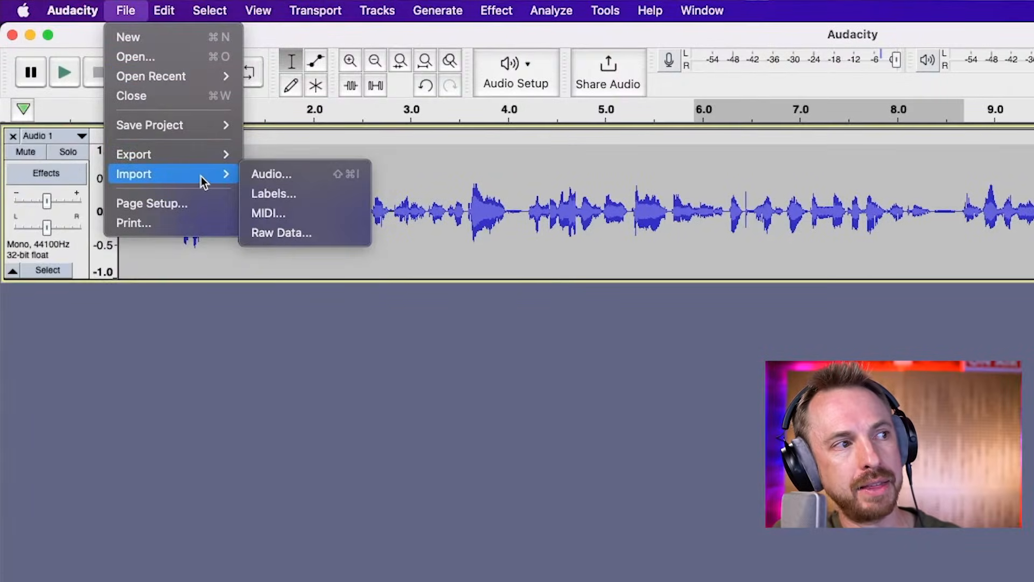
pyautogui.click(234, 156)
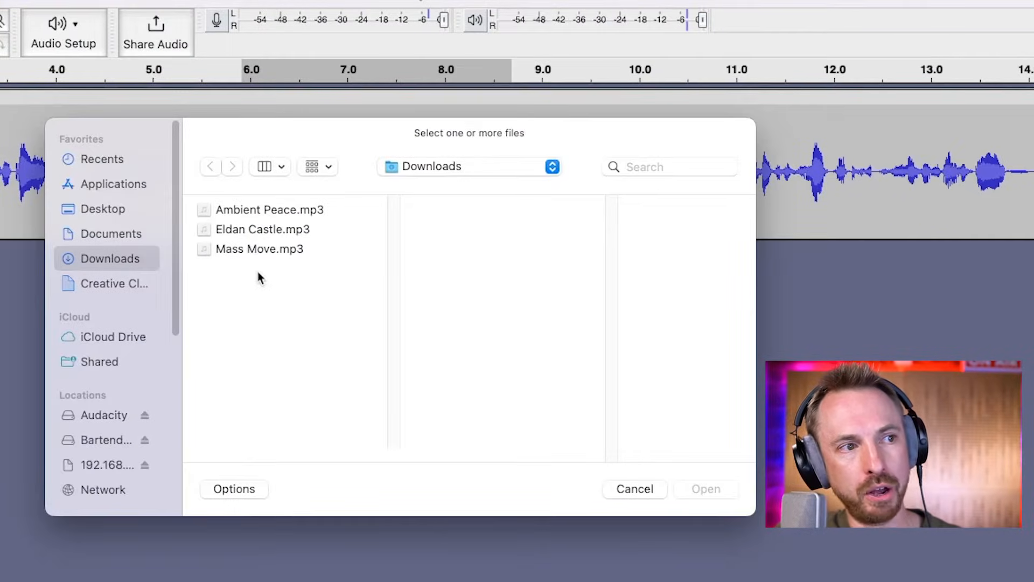
pyautogui.click(719, 293)
pyautogui.doubleClick(267, 249)
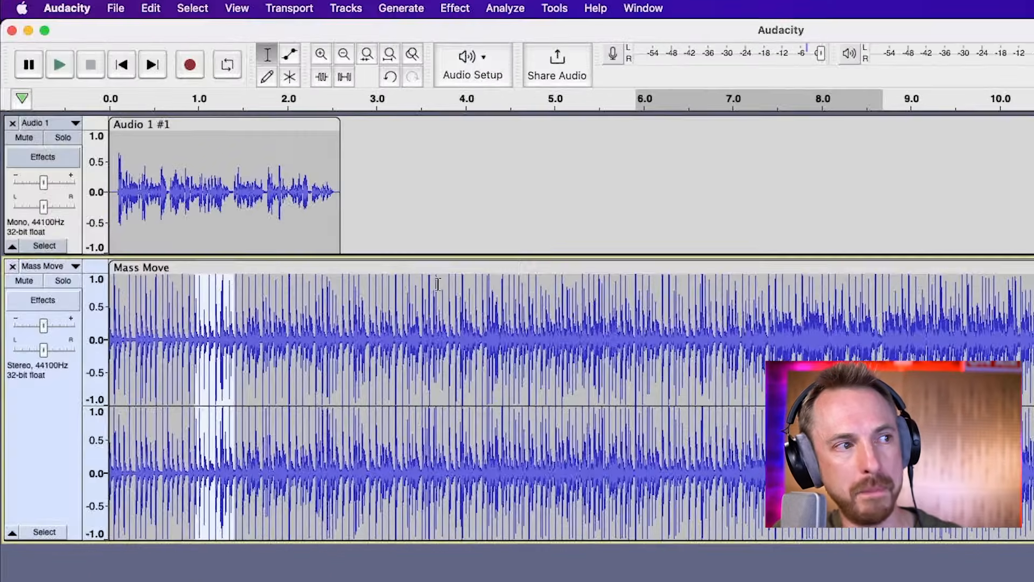
# Play the voice and music tracks together from near the start to check their balance.
pyautogui.click(113, 138)
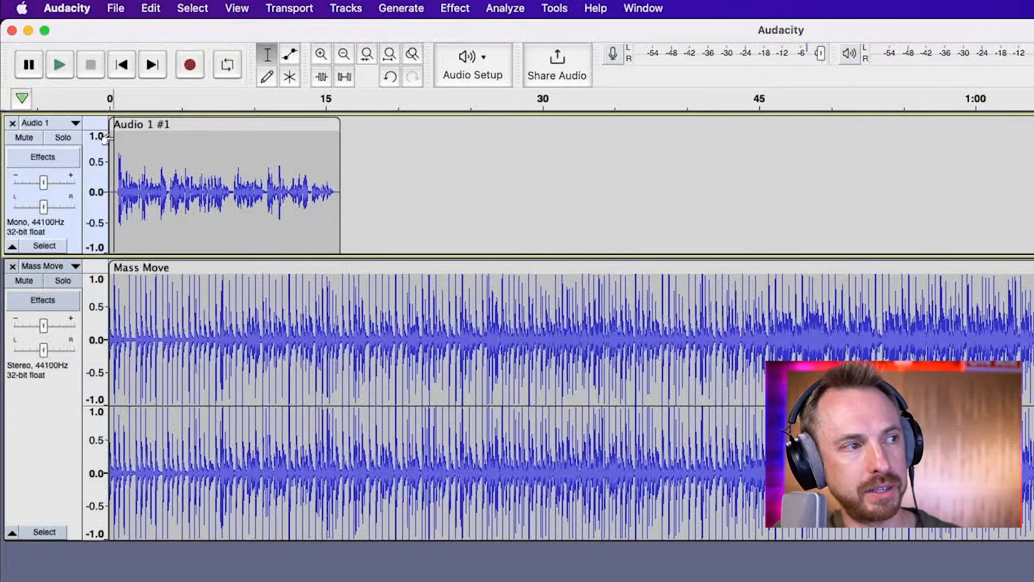
pyautogui.click(114, 100)
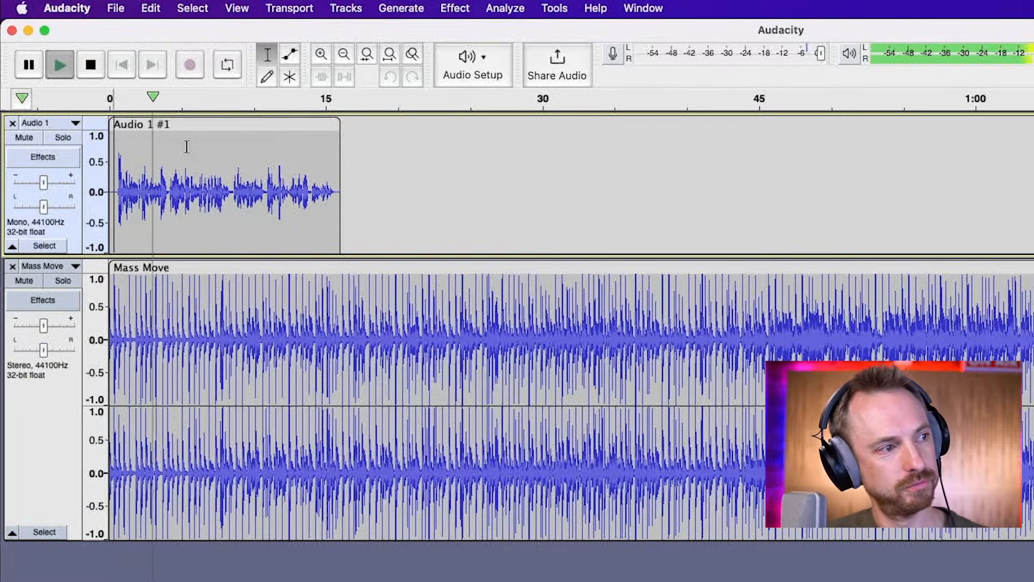
pyautogui.press('space')
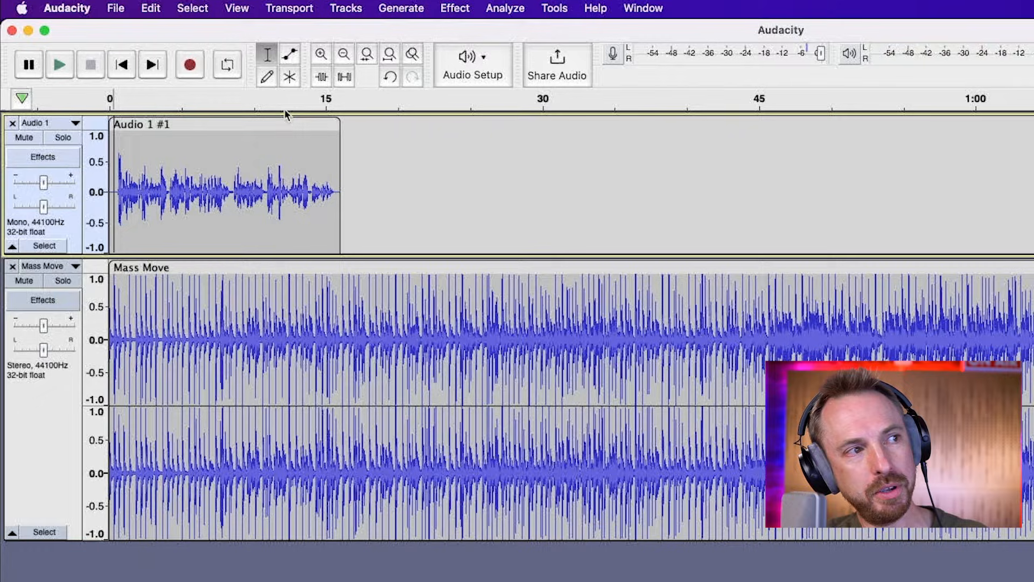
# With the Envelope tool, lower the Mass Move music to about half volume from about 1.5 s onward.
pyautogui.click(292, 60)
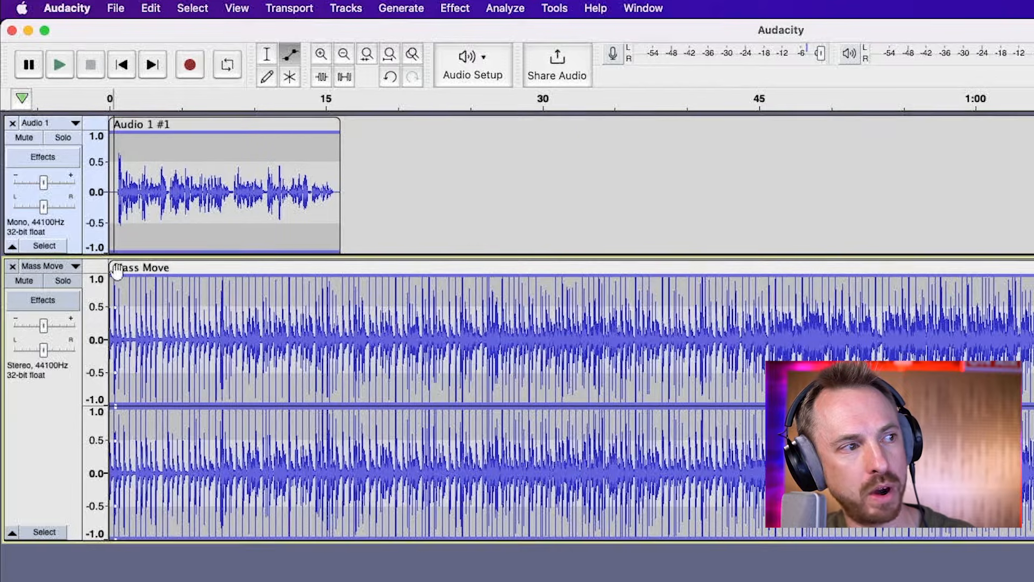
pyautogui.moveTo(116, 279); pyautogui.dragTo(129, 306)
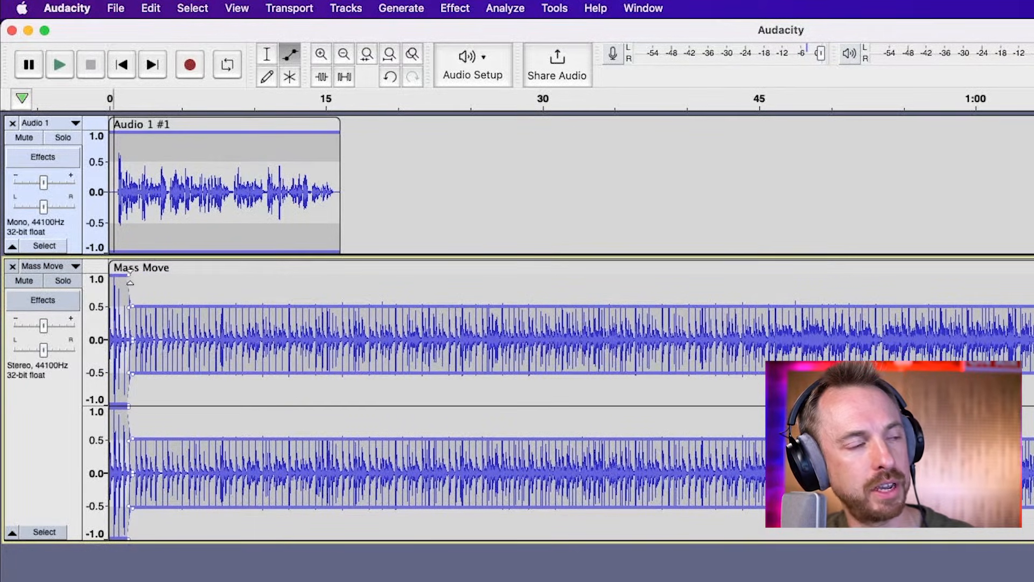
# Reshape the music's envelope fade to run from about 0.6 to 0.8 s down to a level of about 0.4, and play back the mix.
pyautogui.click(326, 60)
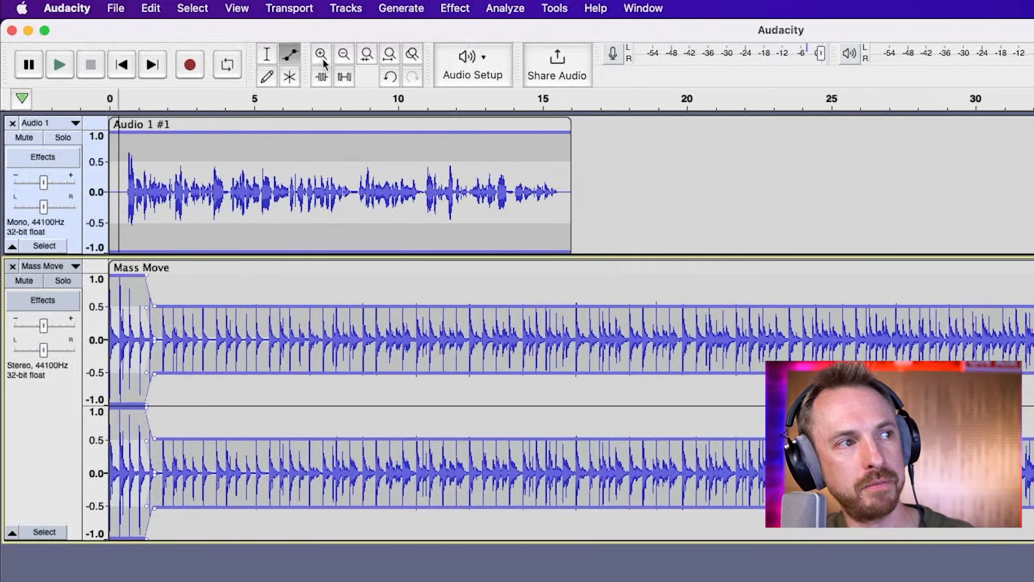
pyautogui.click(326, 60)
pyautogui.click(325, 60)
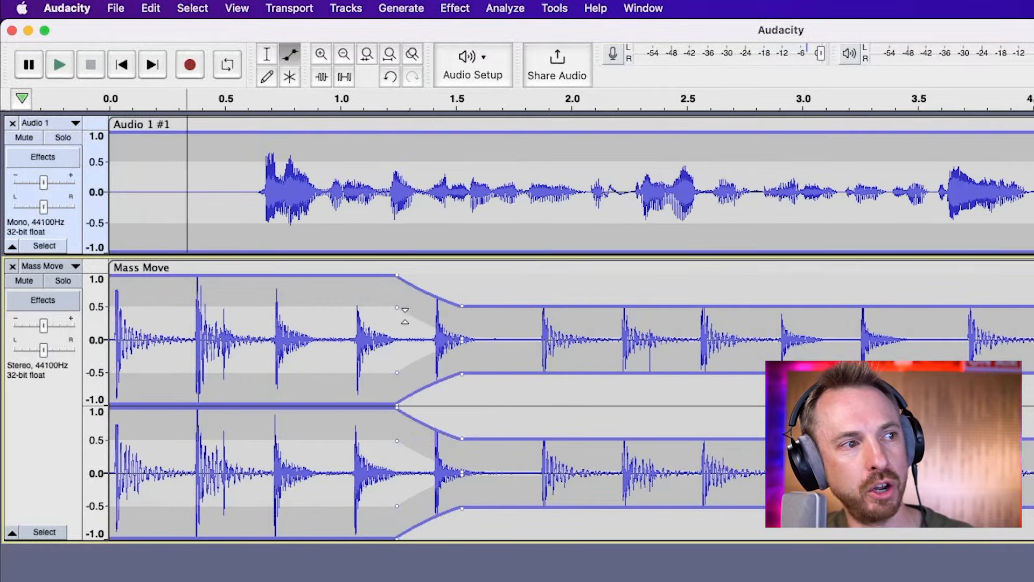
pyautogui.moveTo(397, 277); pyautogui.dragTo(240, 269)
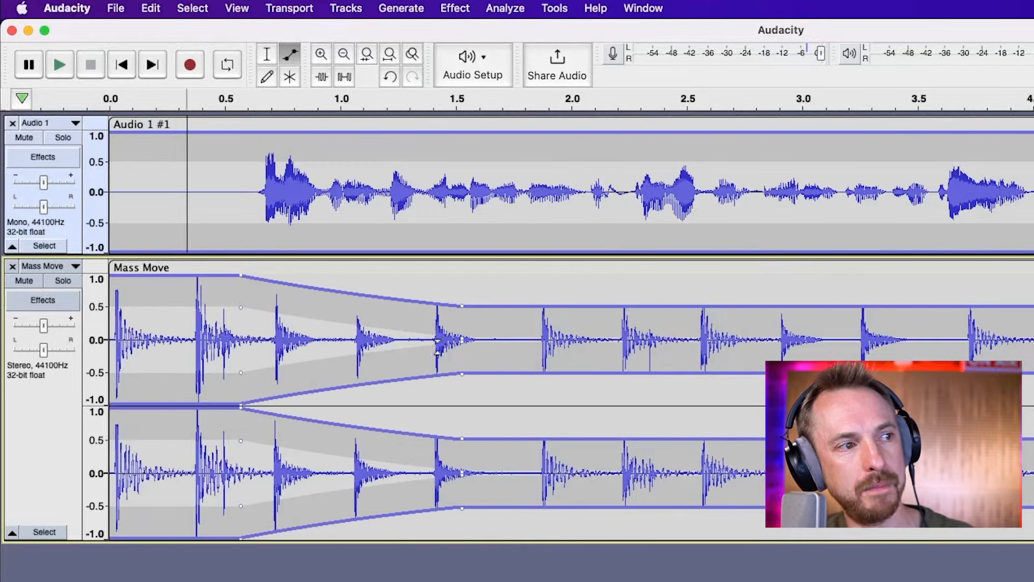
pyautogui.moveTo(462, 307); pyautogui.dragTo(294, 313)
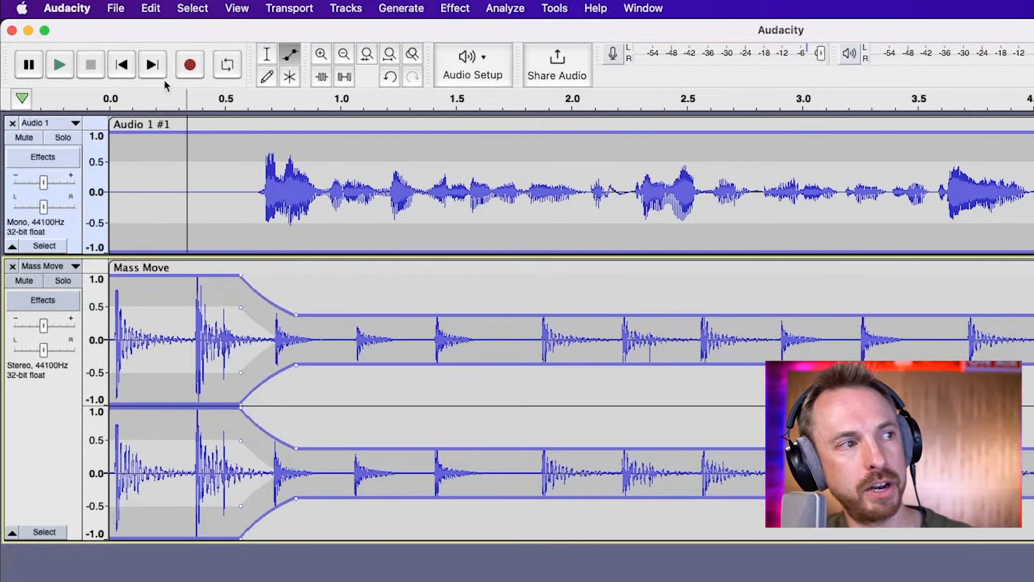
pyautogui.click(121, 98)
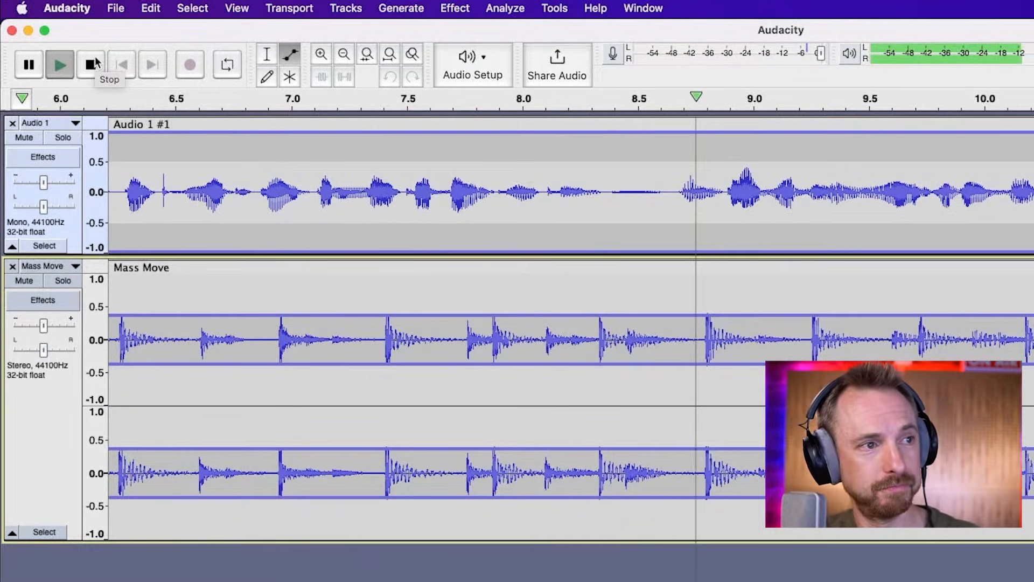
pyautogui.click(95, 64)
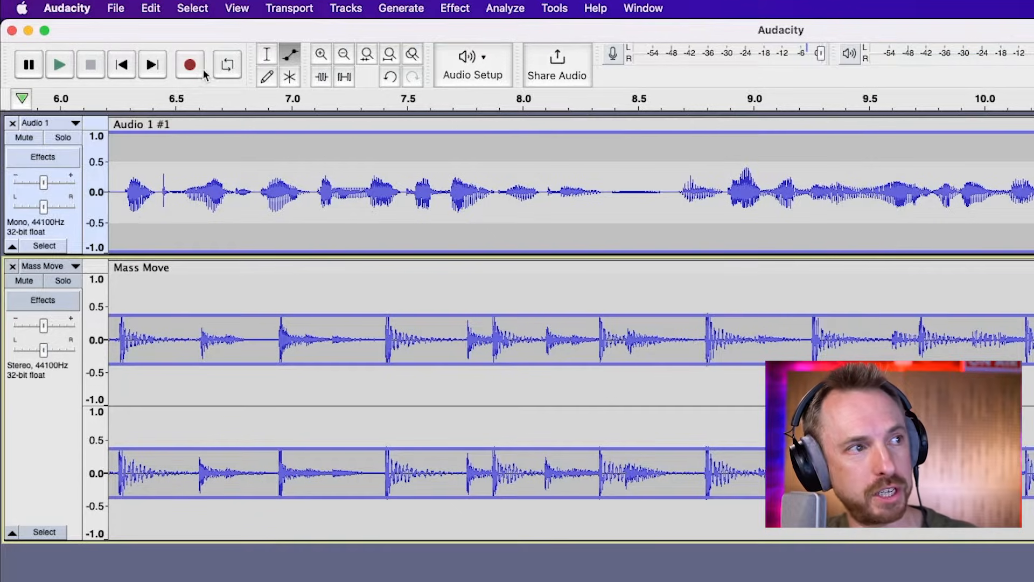
# Normalize the whole voice clip to a peak amplitude of -1.0 dB with DC offset removal, and play back the result.
pyautogui.click(346, 56)
pyautogui.click(345, 55)
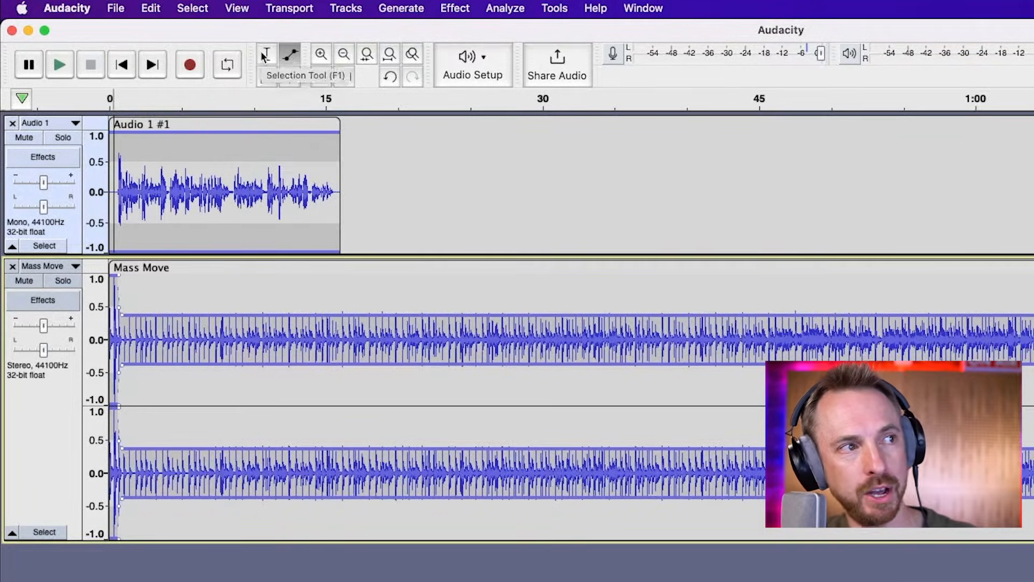
pyautogui.click(265, 56)
pyautogui.doubleClick(235, 161)
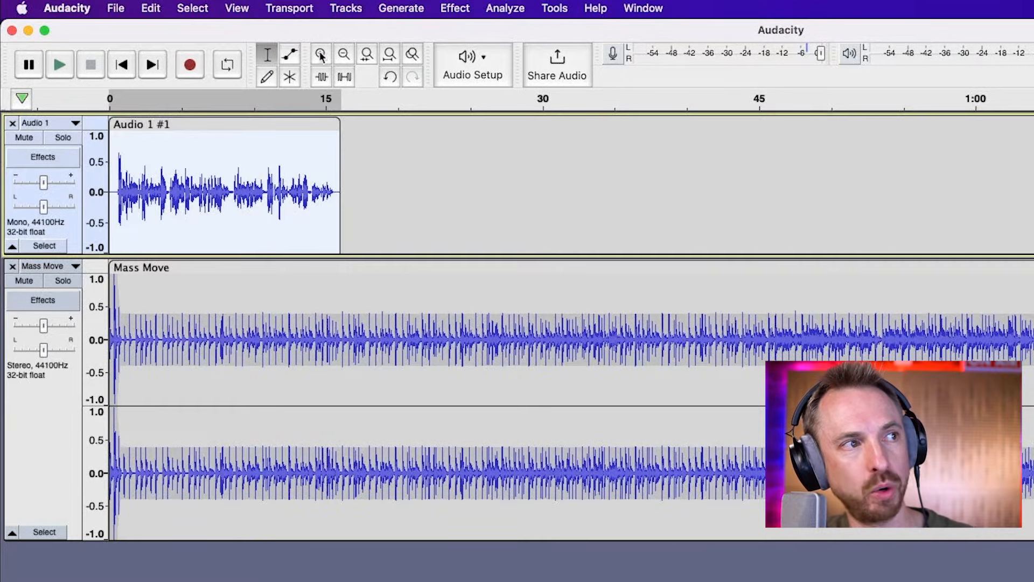
pyautogui.click(450, 11)
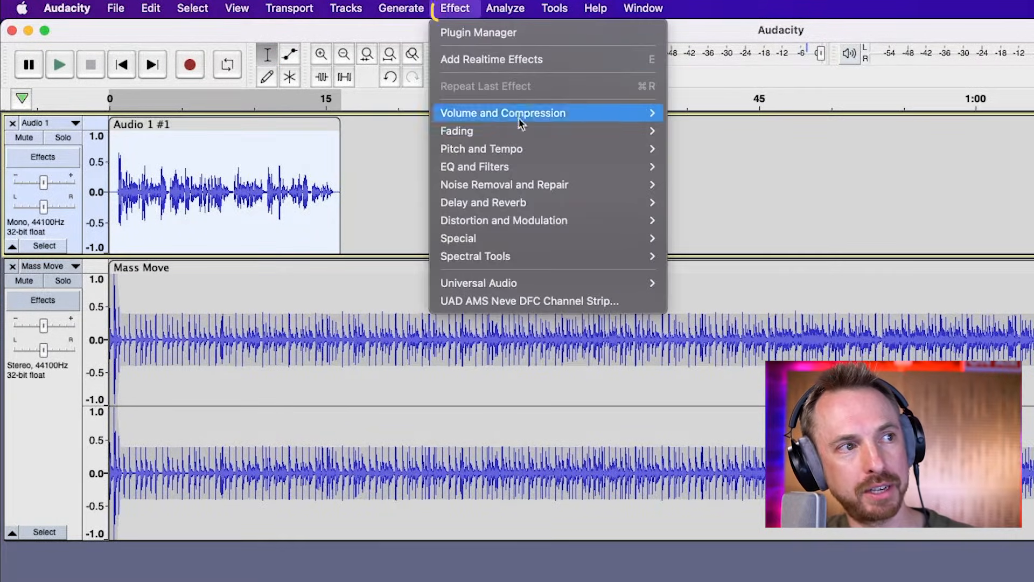
pyautogui.moveTo(555, 115)
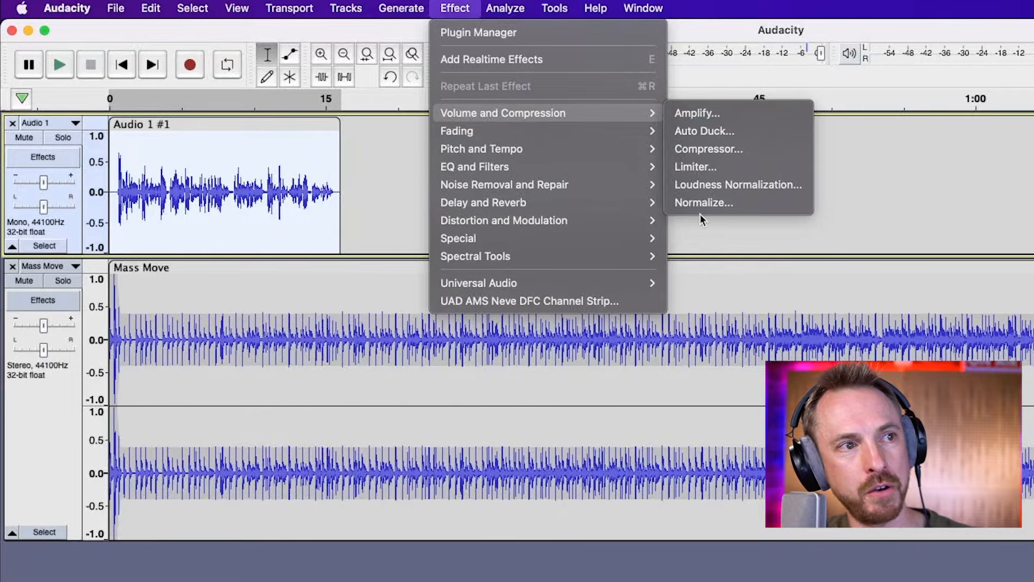
pyautogui.click(704, 203)
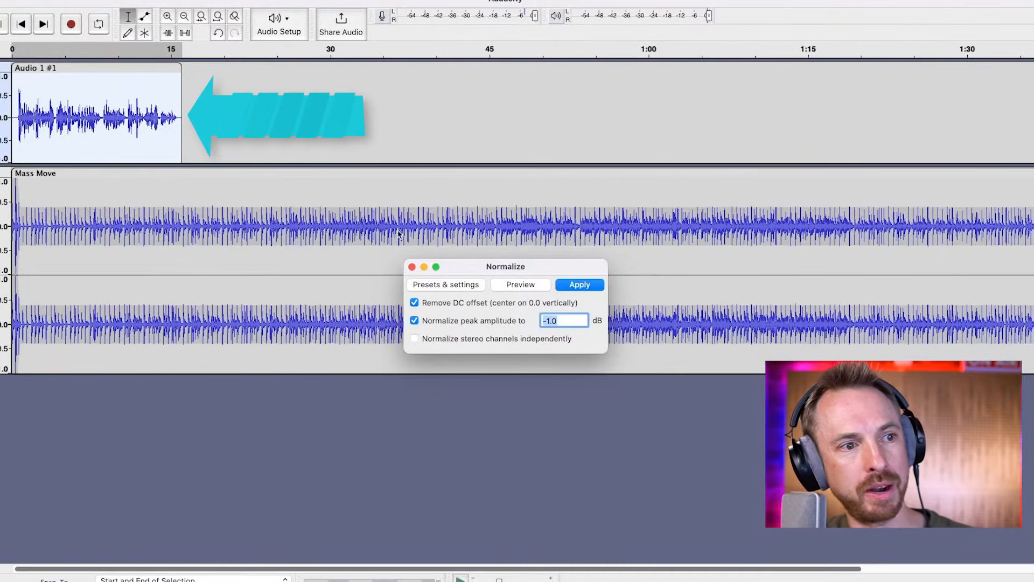
pyautogui.click(579, 284)
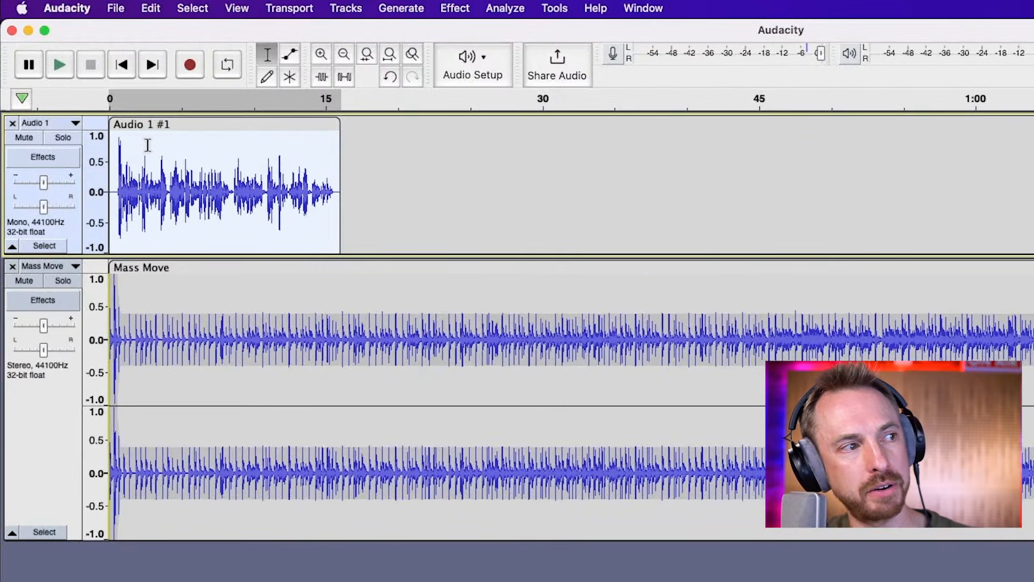
pyautogui.press('space')
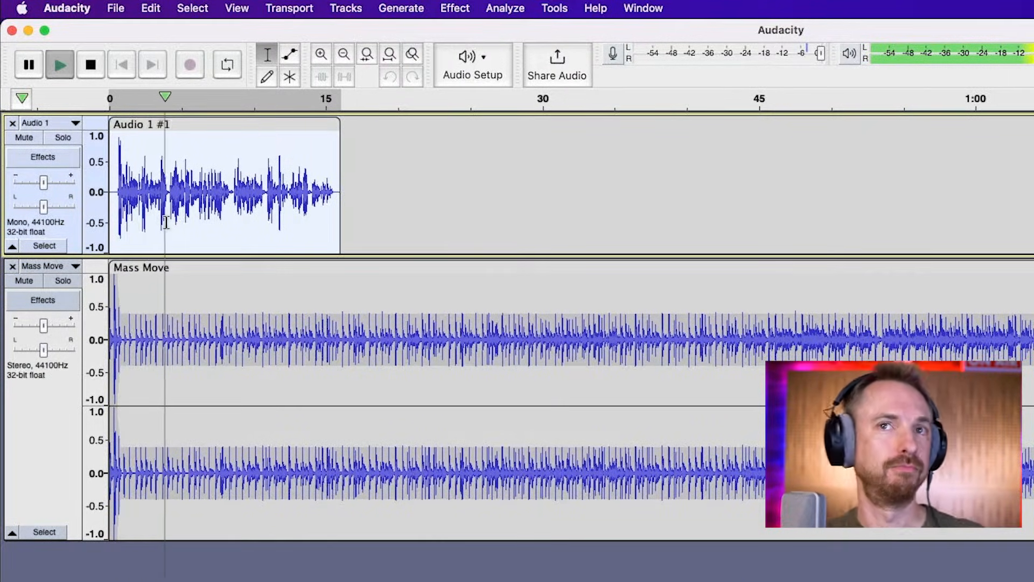
# Stop playback, solo the voice track to listen to it on its own, and turn its solo off again.
pyautogui.press('space')
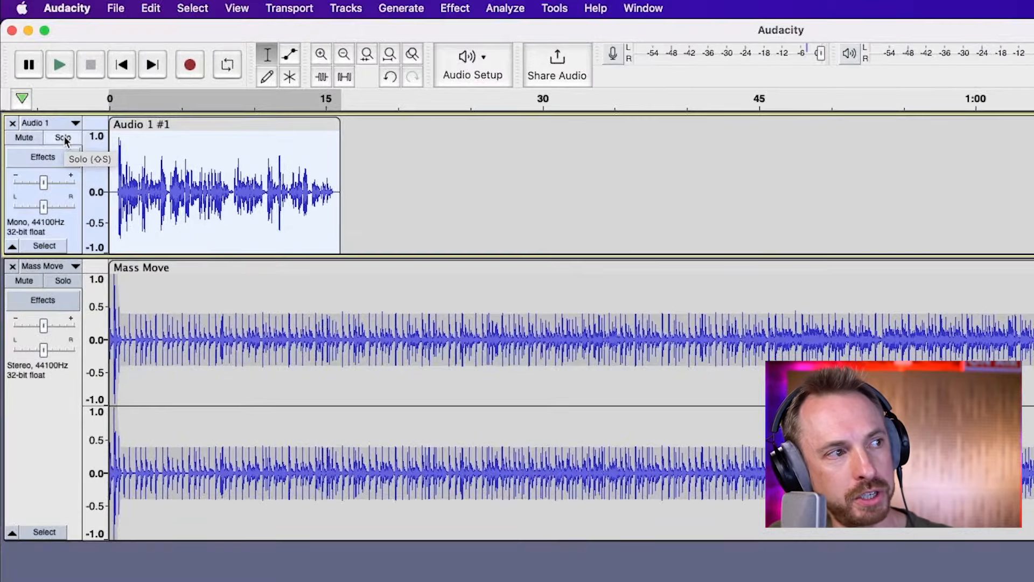
pyautogui.click(78, 150)
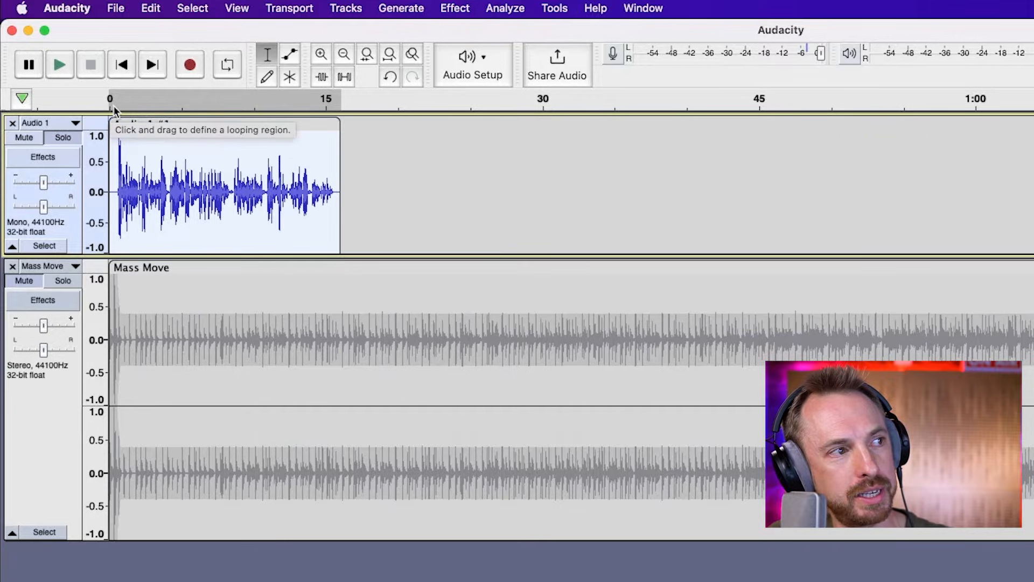
pyautogui.click(114, 106)
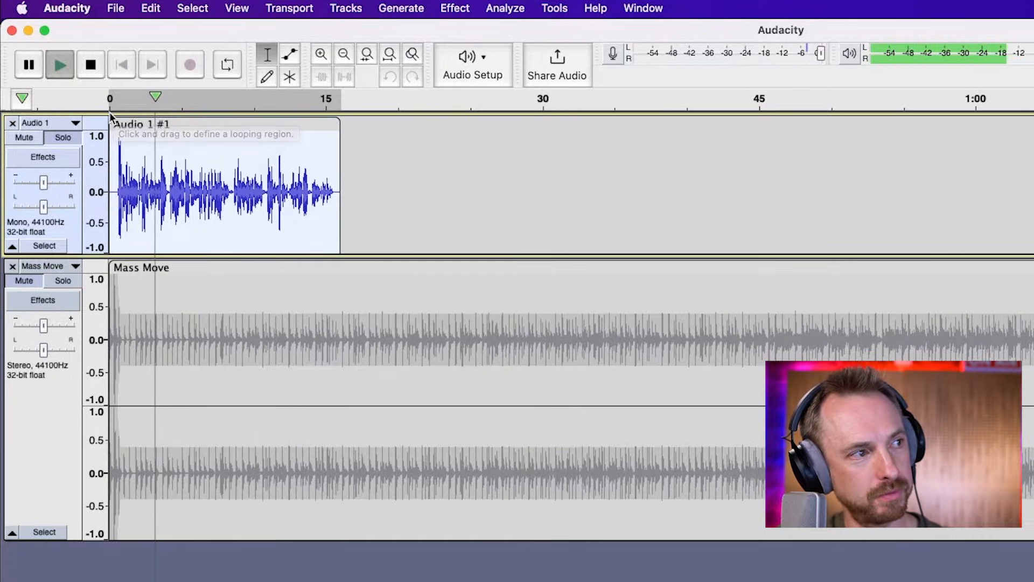
pyautogui.click(74, 140)
pyautogui.press('space')
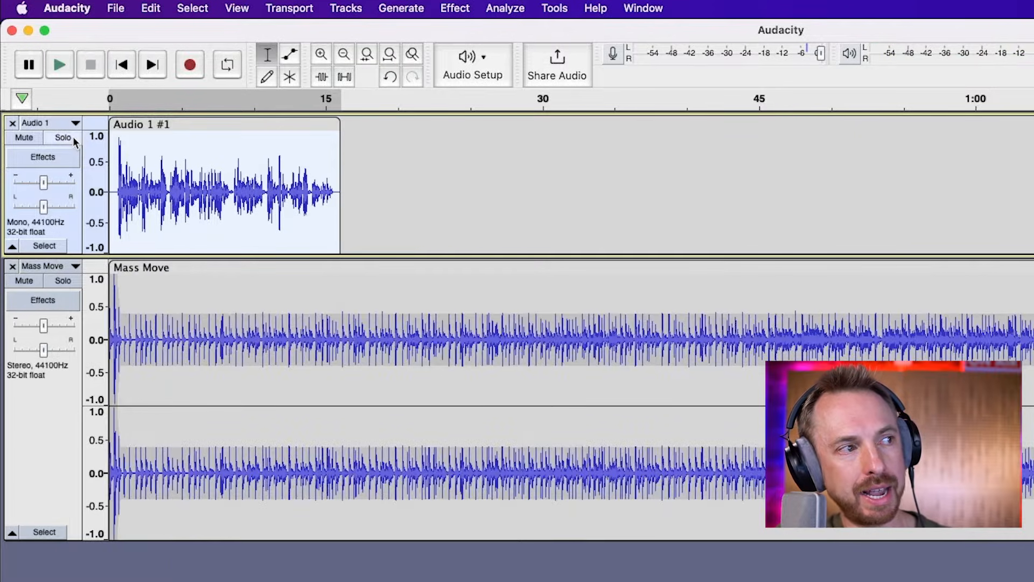
# Mute the voice track to hear only the Mass Move music, then unmute the voice.
pyautogui.click(31, 138)
pyautogui.press('space')
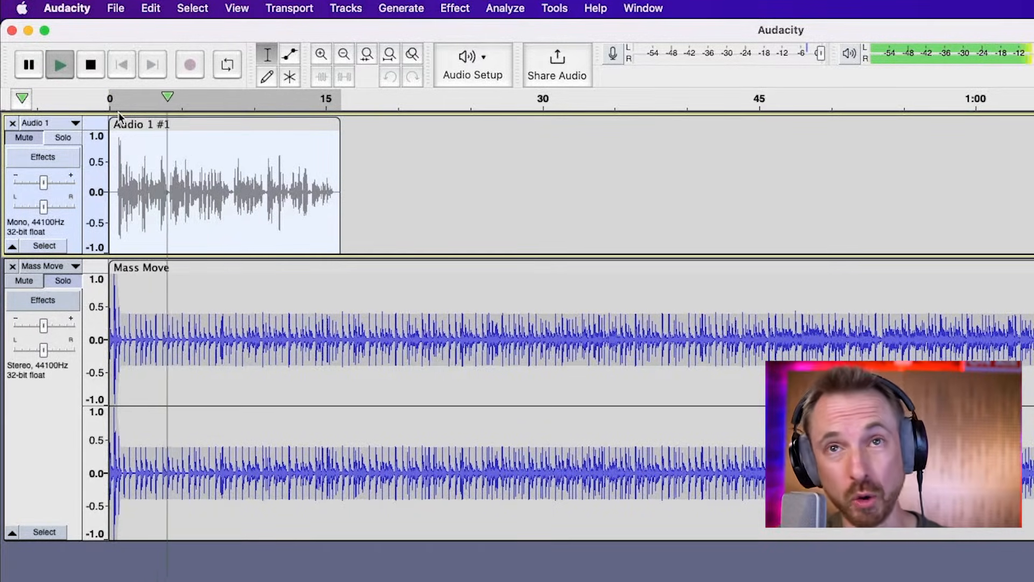
pyautogui.press('space')
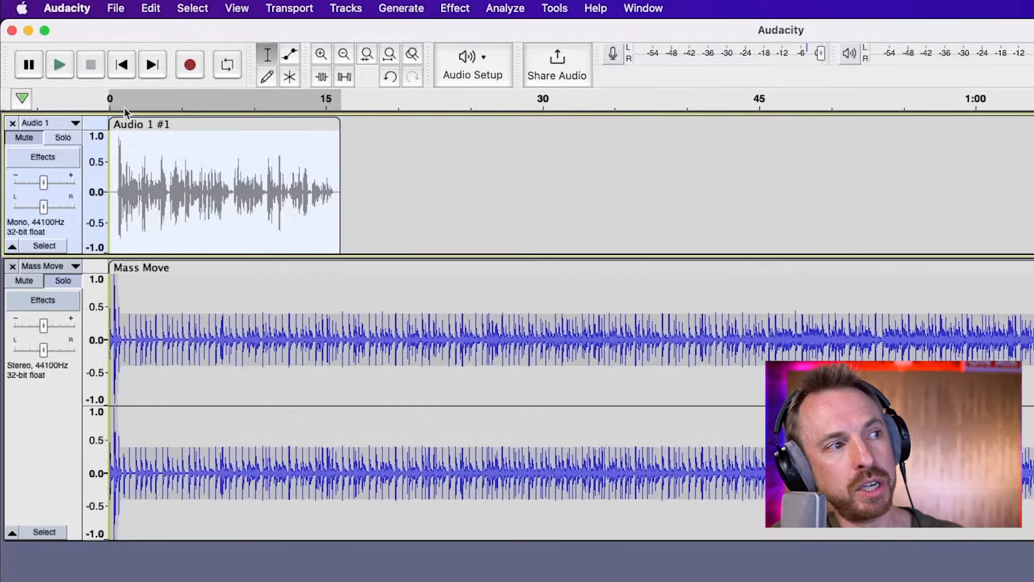
pyautogui.click(30, 139)
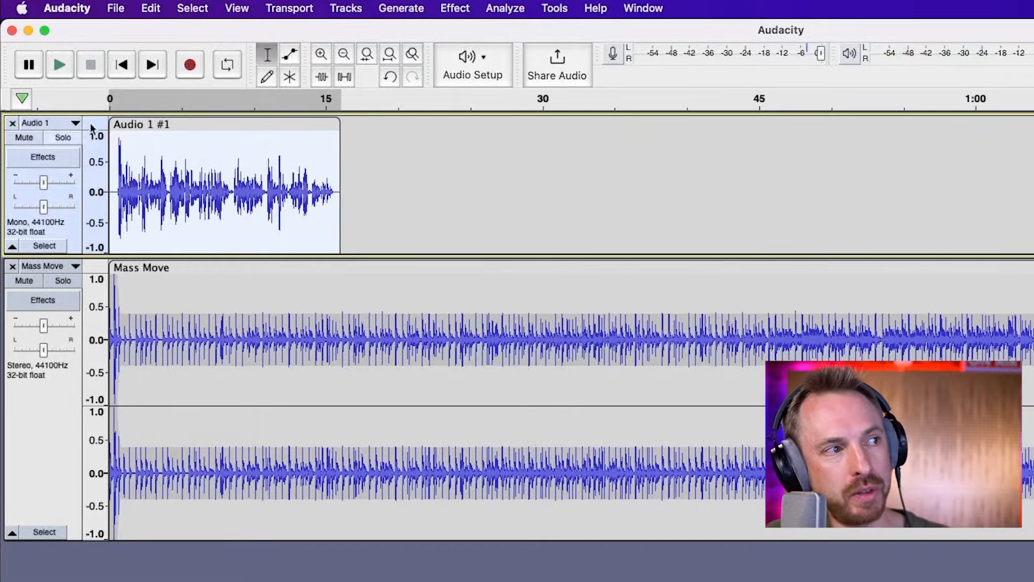
# Play the voice and music together while viewing the first 12 seconds or so of the waveforms up close.
pyautogui.press('space')
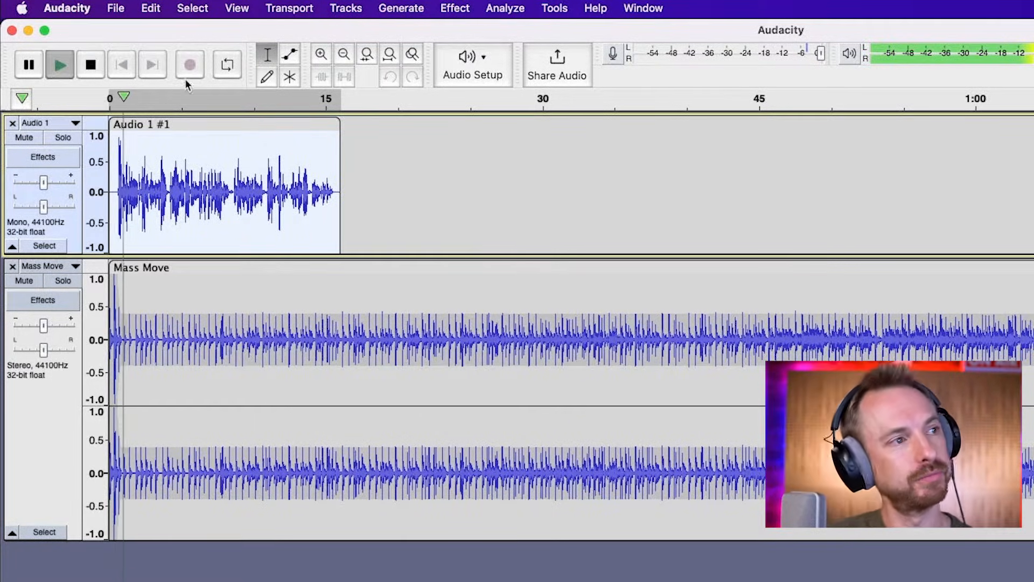
pyautogui.click(320, 54)
pyautogui.click(320, 54)
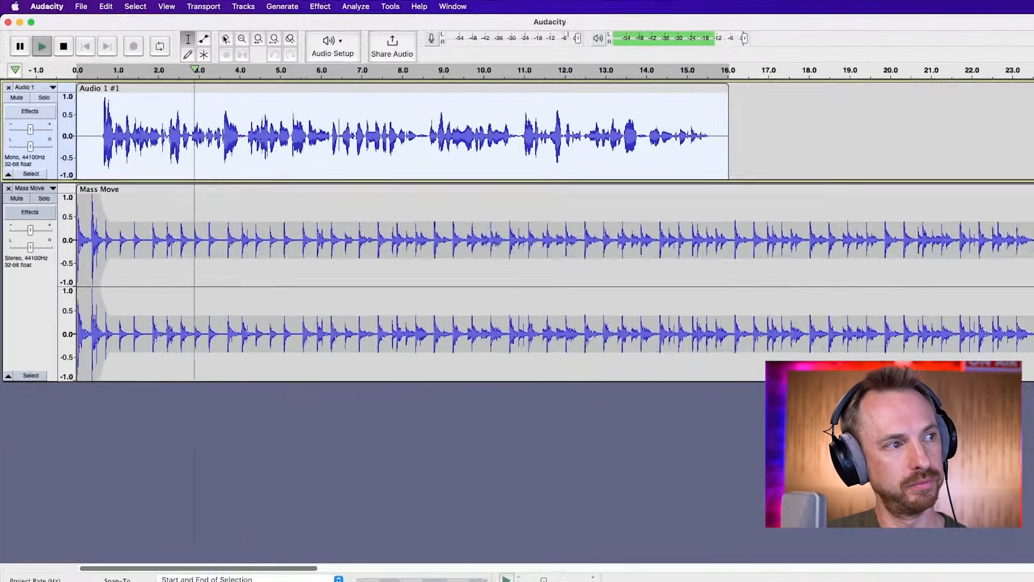
pyautogui.click(321, 54)
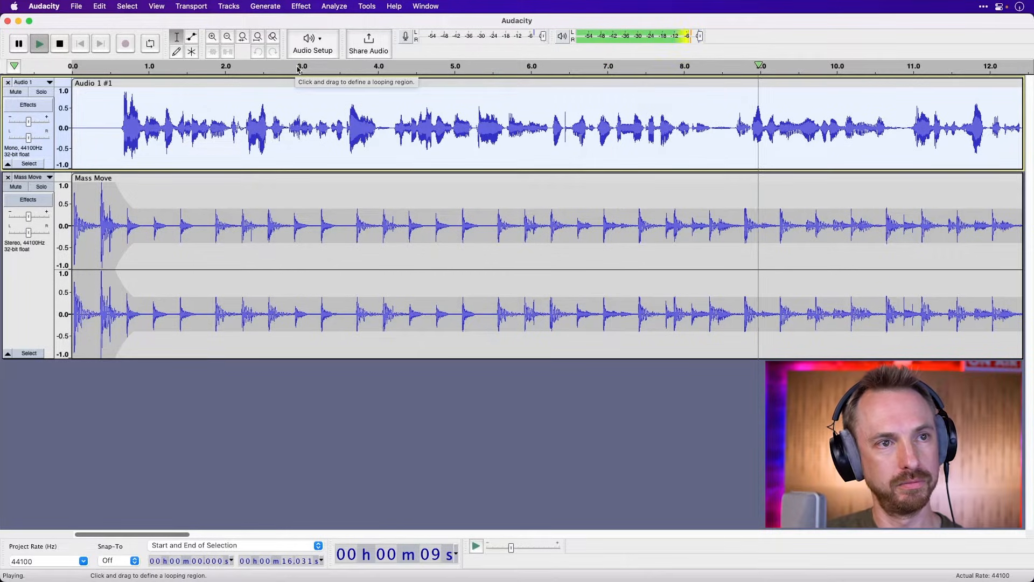
pyautogui.press('space')
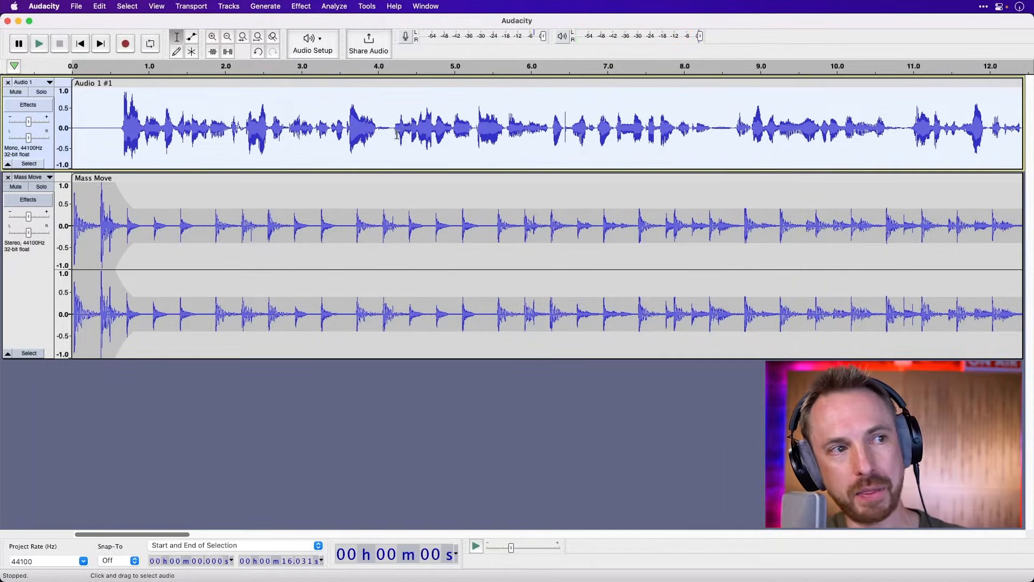
# Split the voice clip at about 4.2 s and 8.6 s to separate its middle section.
pyautogui.moveTo(393, 135); pyautogui.dragTo(733, 143)
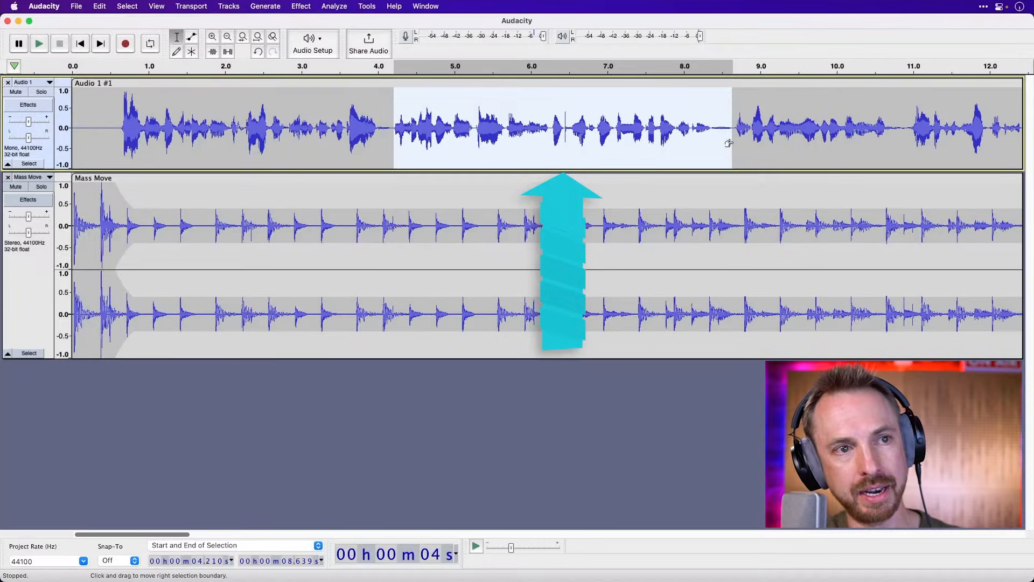
pyautogui.rightClick(731, 143)
pyautogui.click(750, 189)
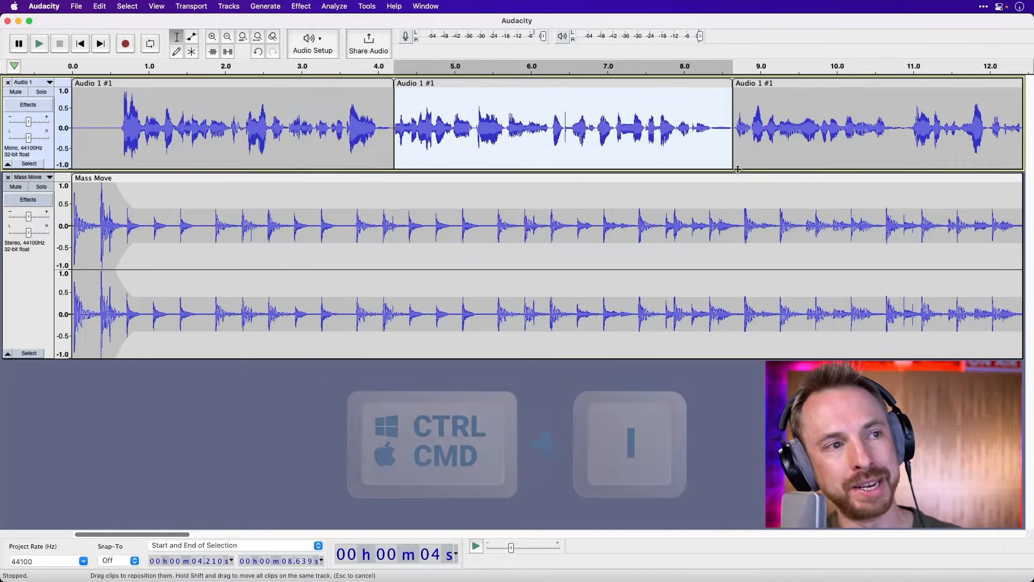
pyautogui.click(690, 95)
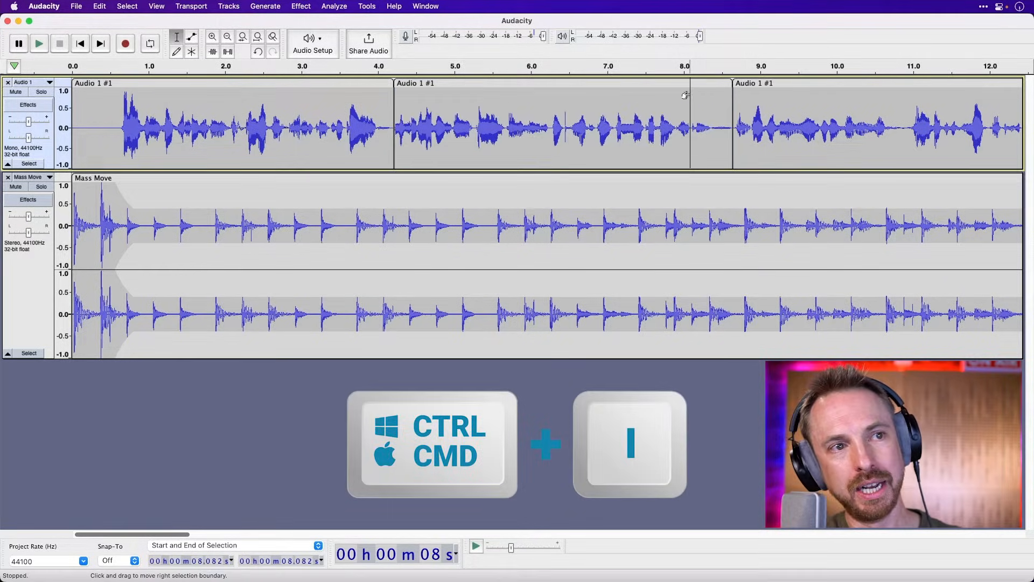
# Delete the middle voice clip and move the last clip back to about 4.2 s to close the gap.
pyautogui.doubleClick(640, 89)
pyautogui.press('Delete')
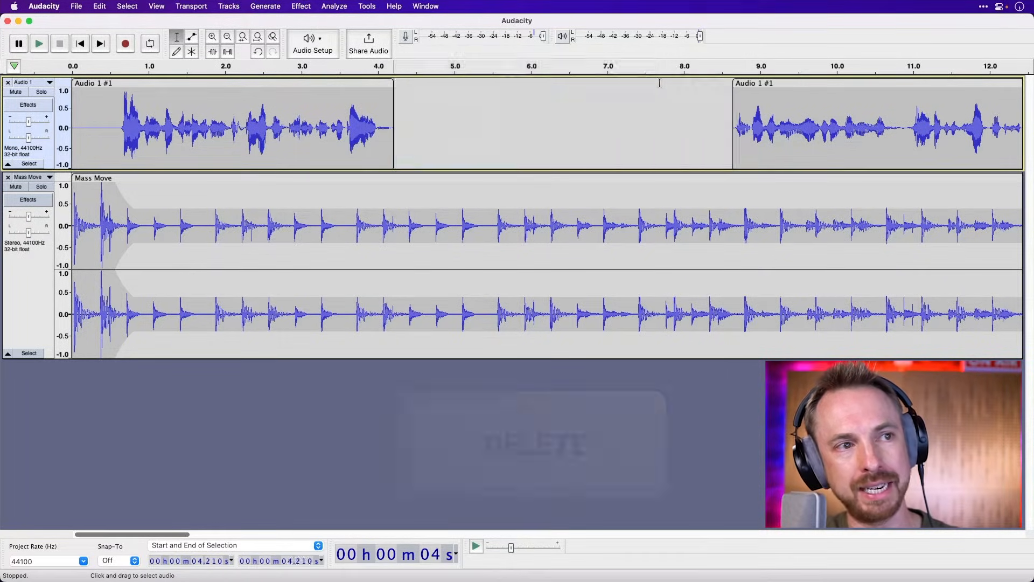
pyautogui.moveTo(759, 81); pyautogui.dragTo(421, 81)
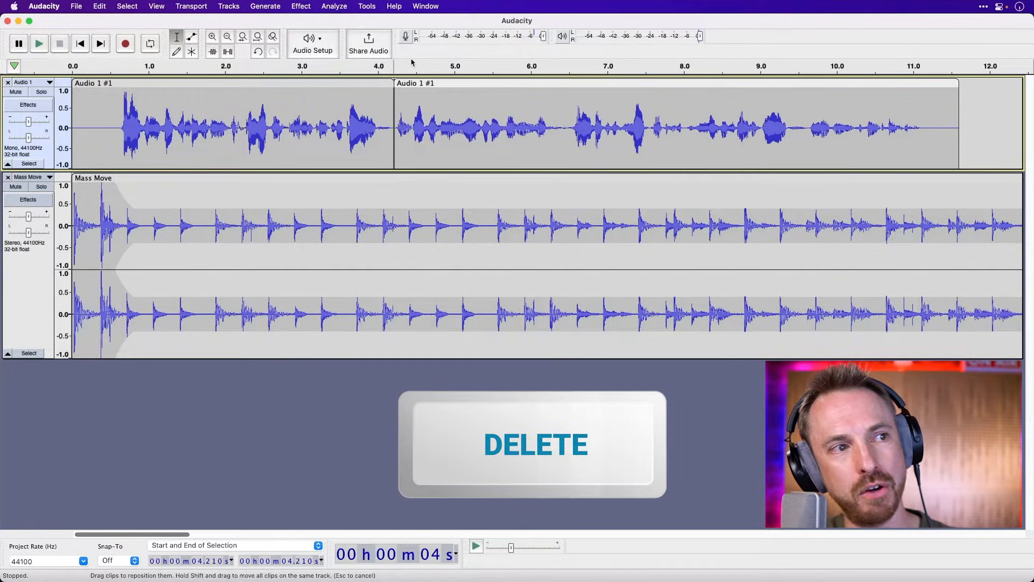
pyautogui.click(280, 74)
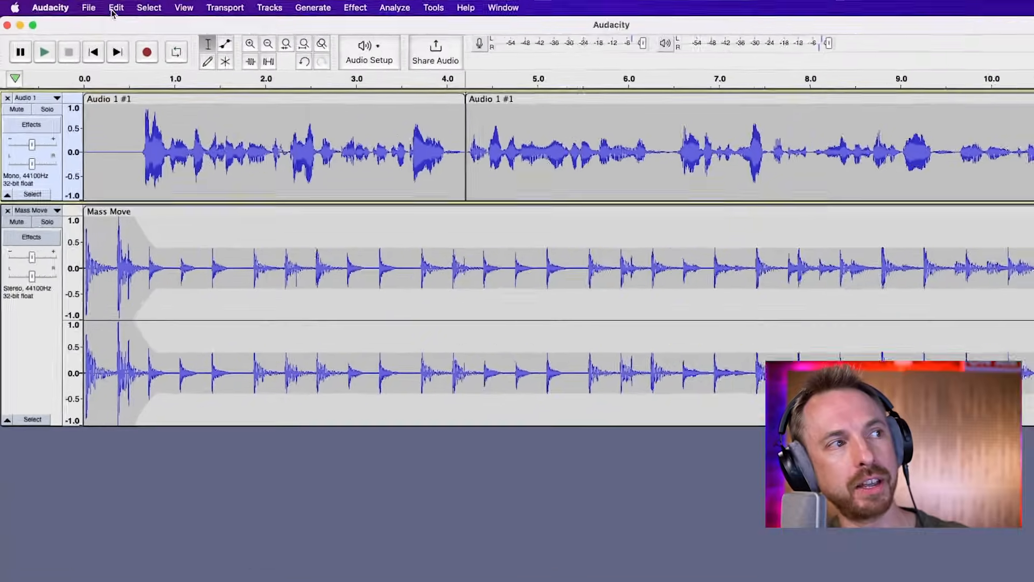
# Undo the clip move, the deletion and the splits in the voice track.
pyautogui.click(113, 12)
pyautogui.click(118, 25)
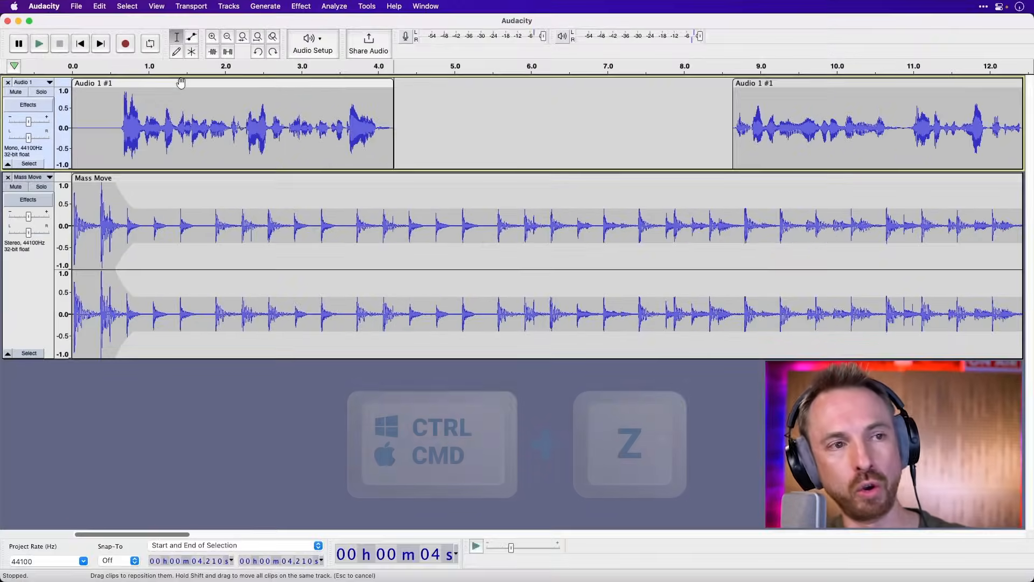
pyautogui.press('super+z')
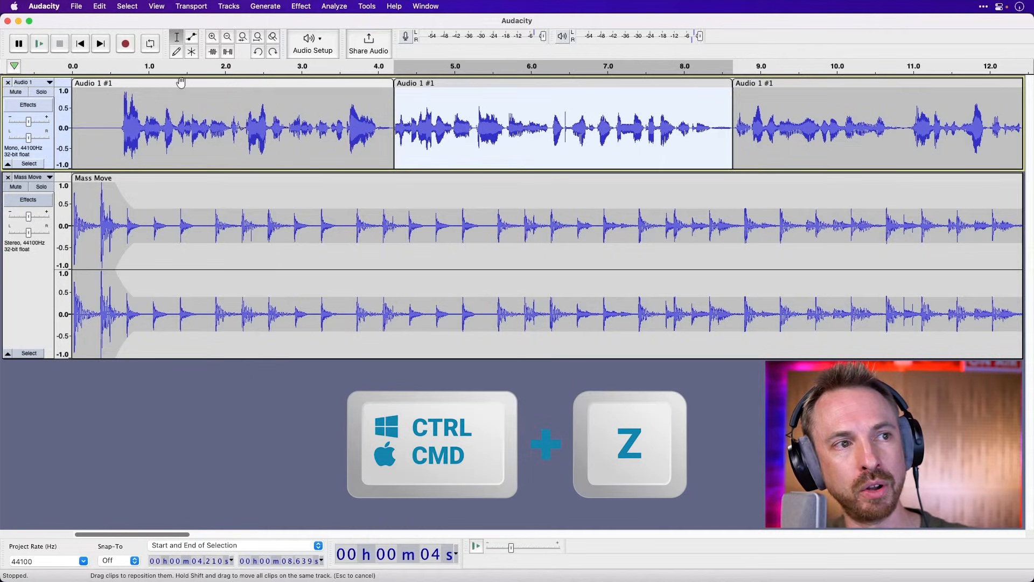
pyautogui.press('super+z')
pyautogui.click(104, 118)
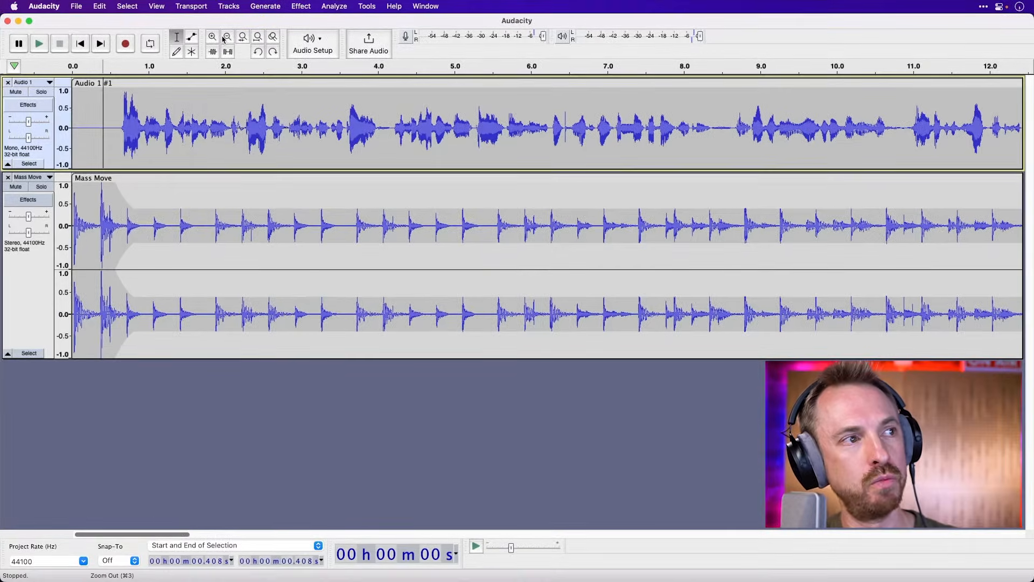
# Select the whole voice clip, open the Filter Curve EQ effect for it and flatten the existing curve.
pyautogui.click(225, 38)
pyautogui.click(226, 38)
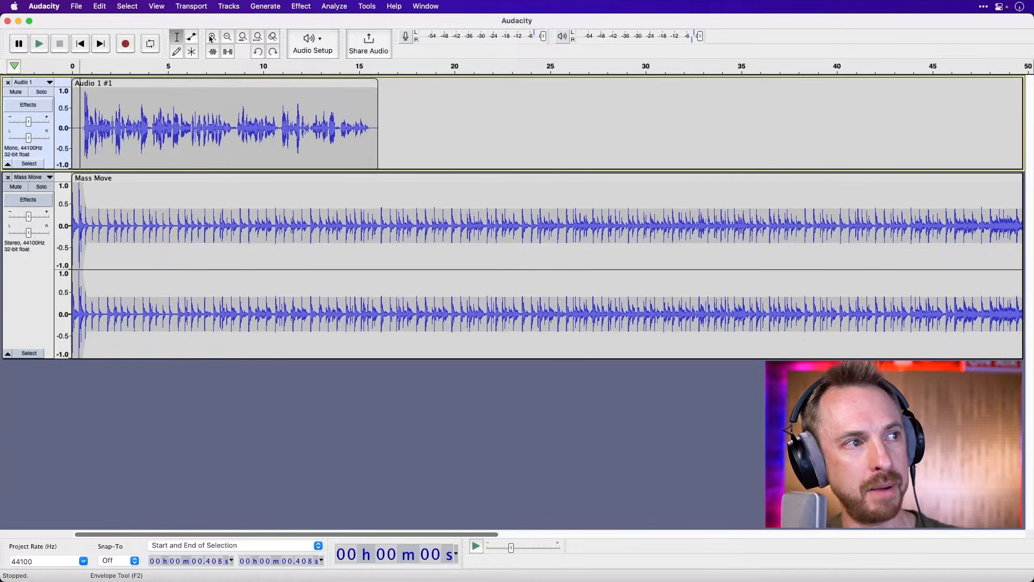
pyautogui.click(218, 39)
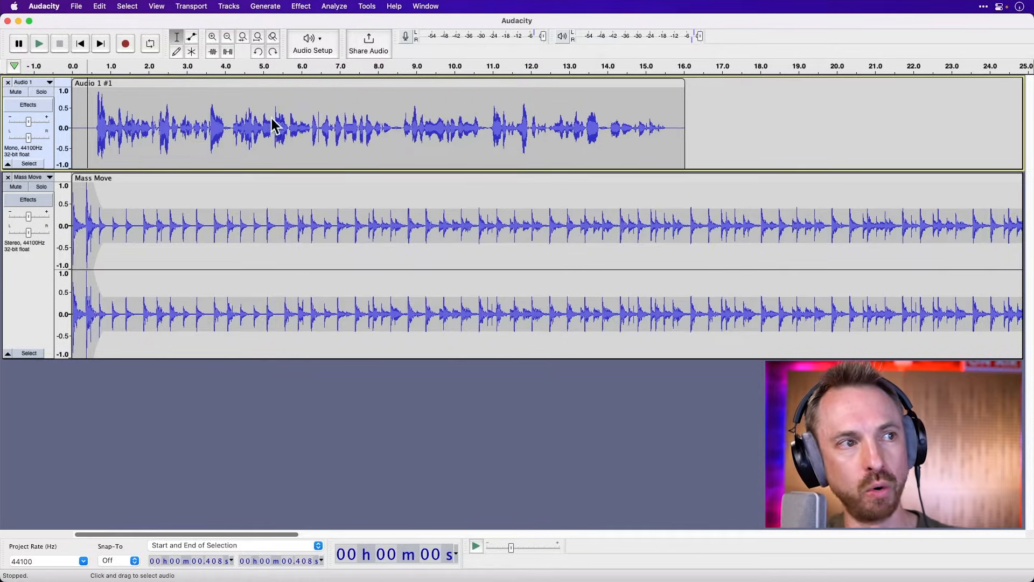
pyautogui.doubleClick(320, 128)
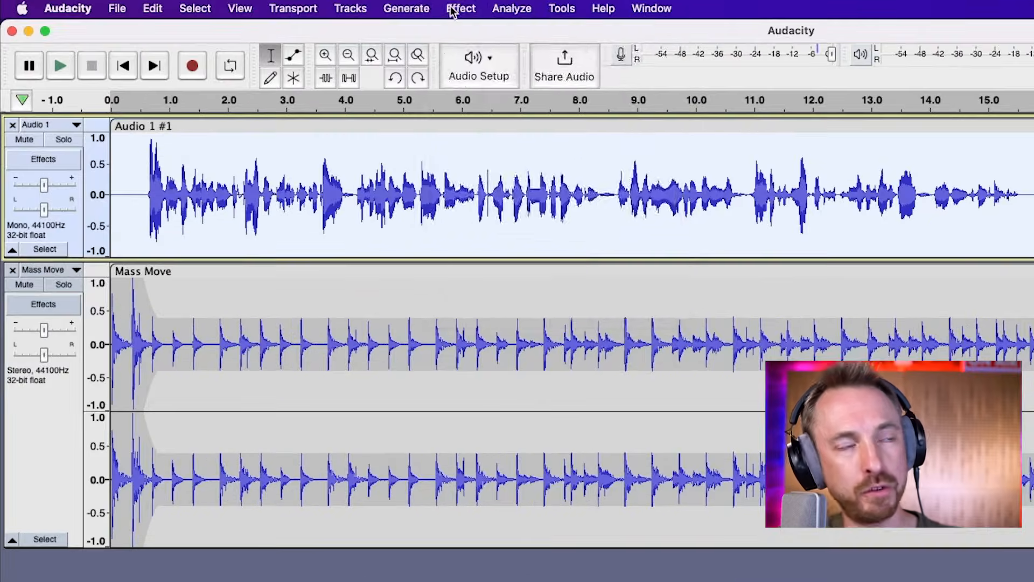
pyautogui.click(296, 8)
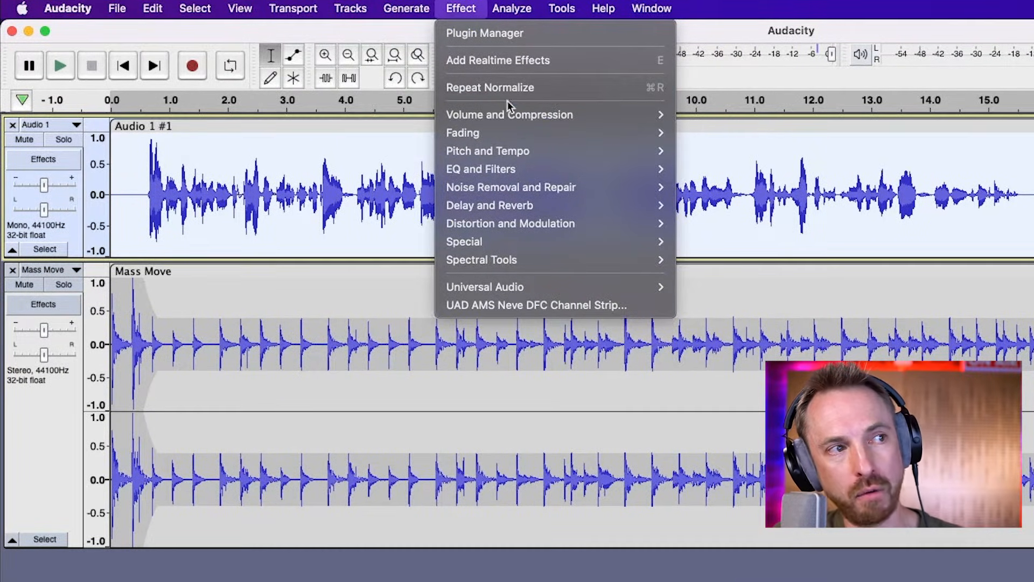
pyautogui.moveTo(513, 112)
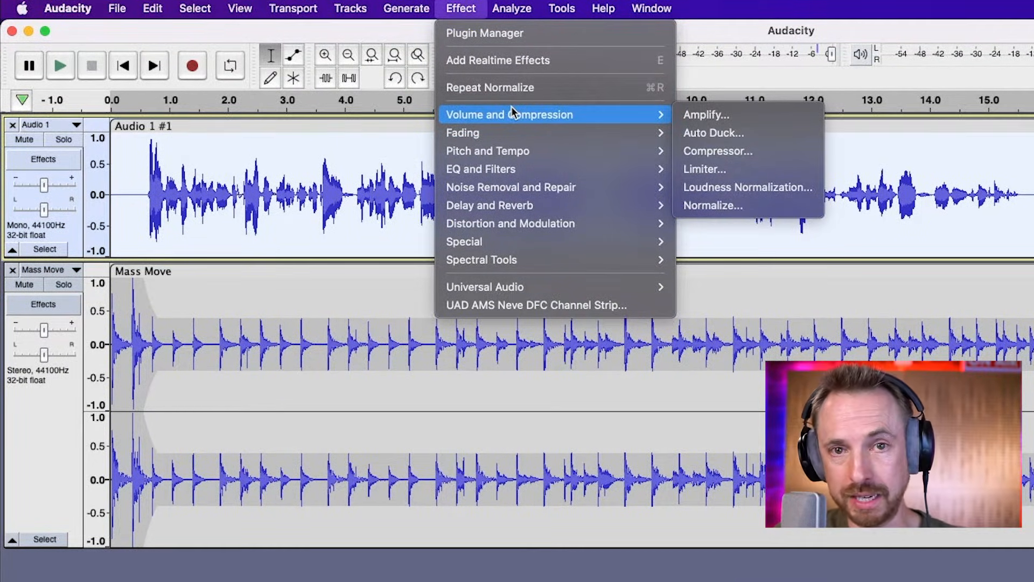
pyautogui.moveTo(536, 170)
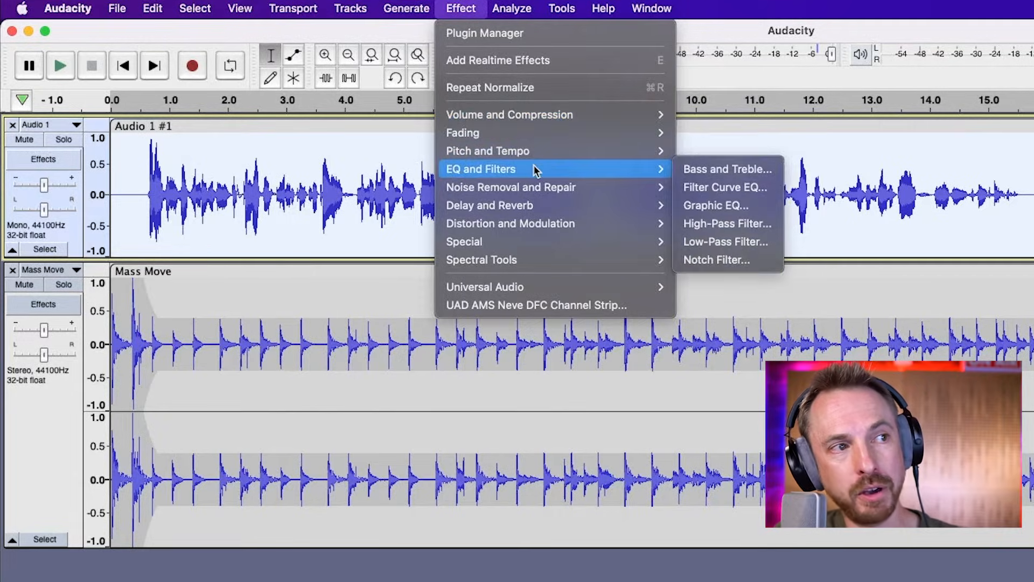
pyautogui.click(722, 187)
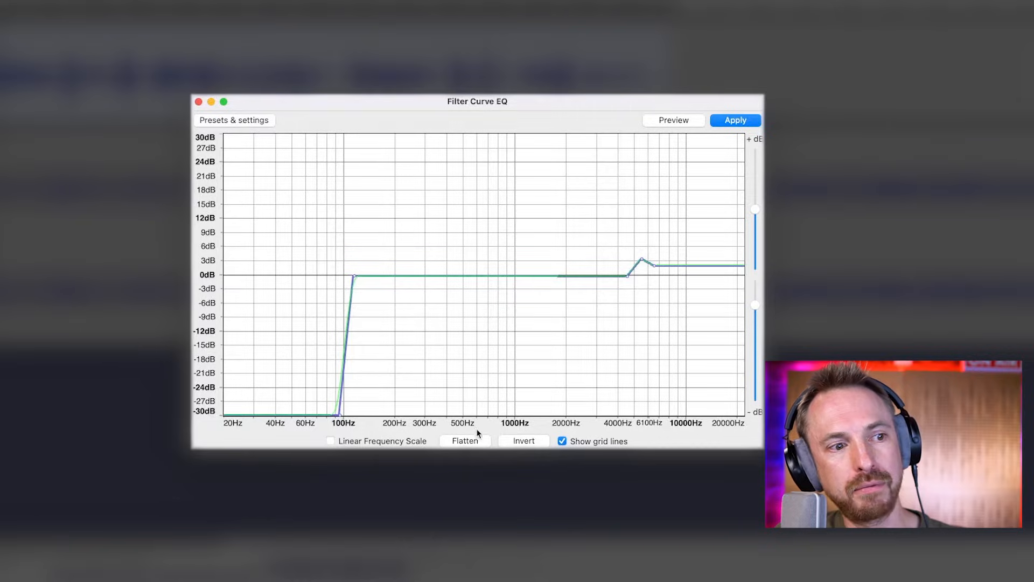
pyautogui.click(474, 442)
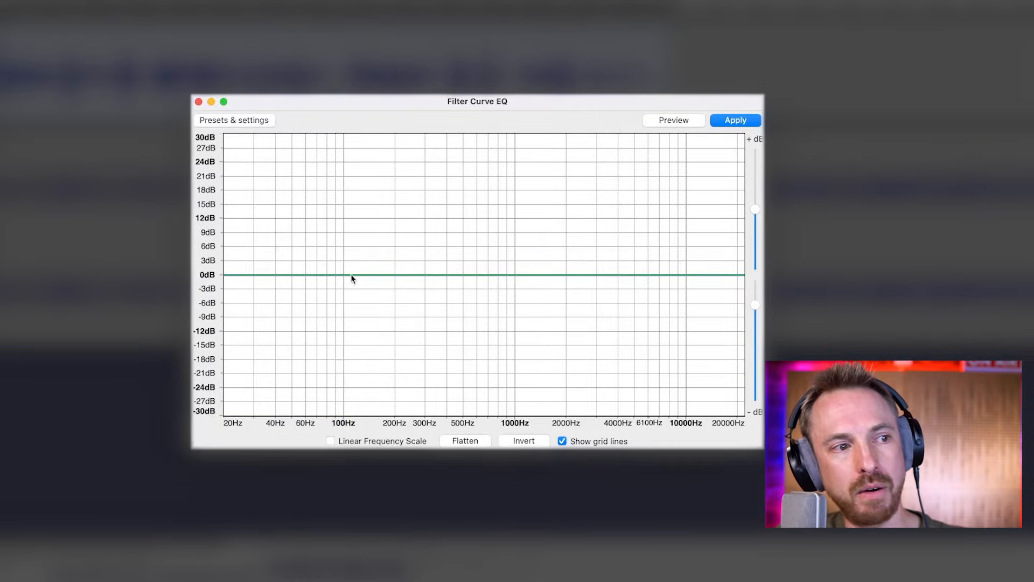
# Shape a low cut falling from 0 dB at about 200 Hz to -30 dB just below it, and preview it.
pyautogui.click(396, 275)
pyautogui.moveTo(374, 275); pyautogui.dragTo(380, 416)
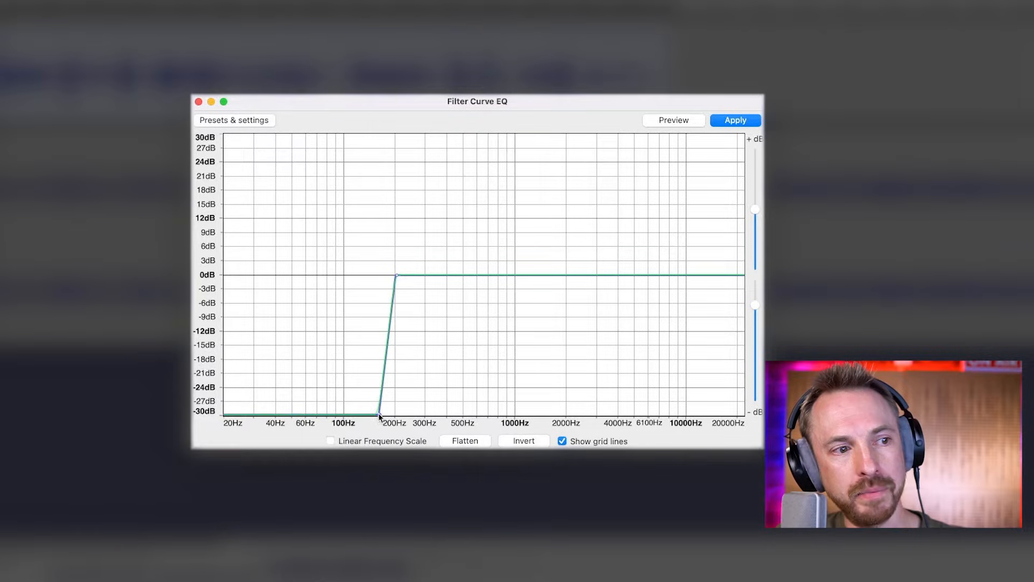
pyautogui.click(691, 122)
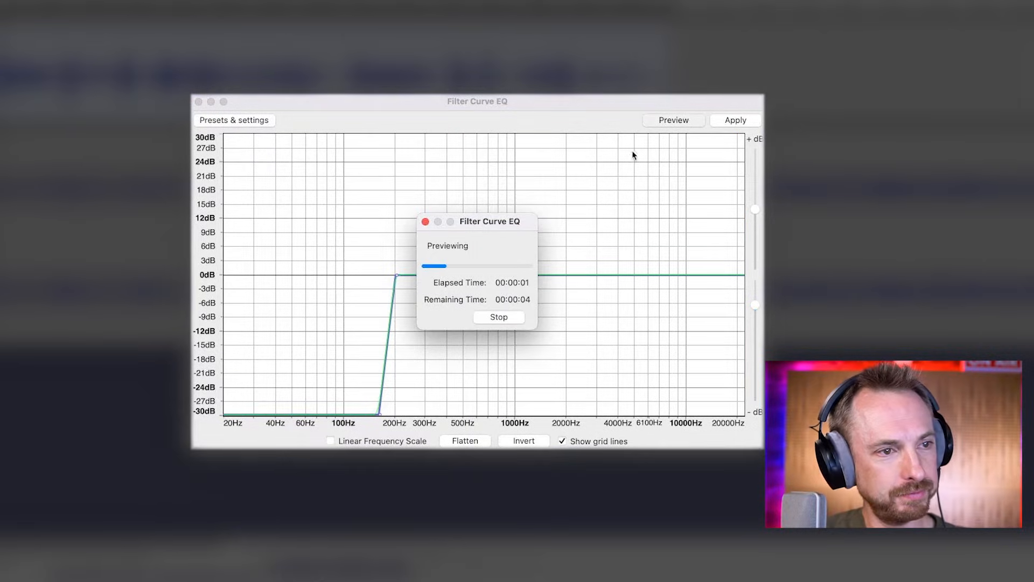
pyautogui.click(500, 319)
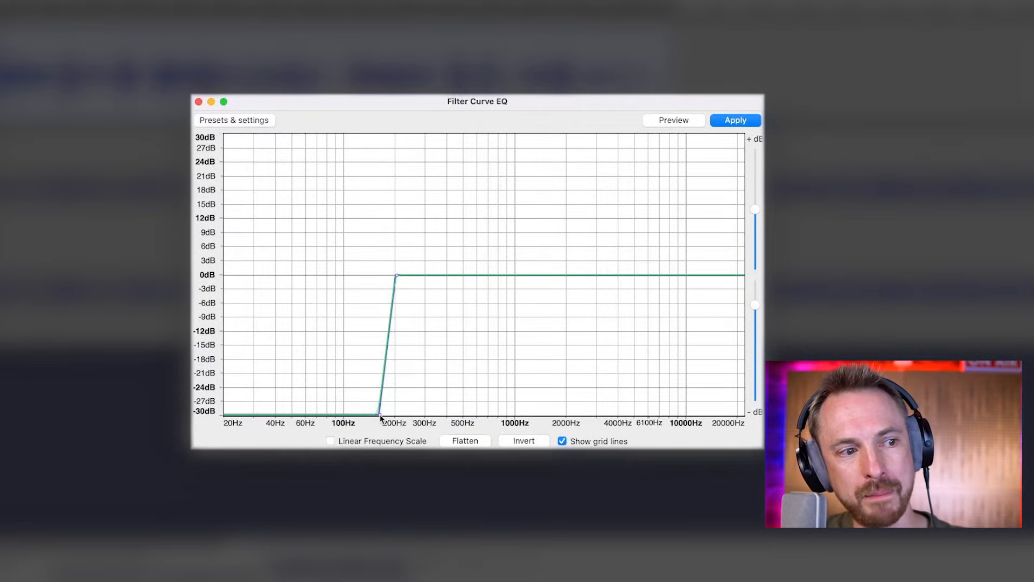
# Move both low-cut points down to about 100 Hz for a steep drop to -30 dB, and preview the voice.
pyautogui.moveTo(380, 416); pyautogui.dragTo(345, 419)
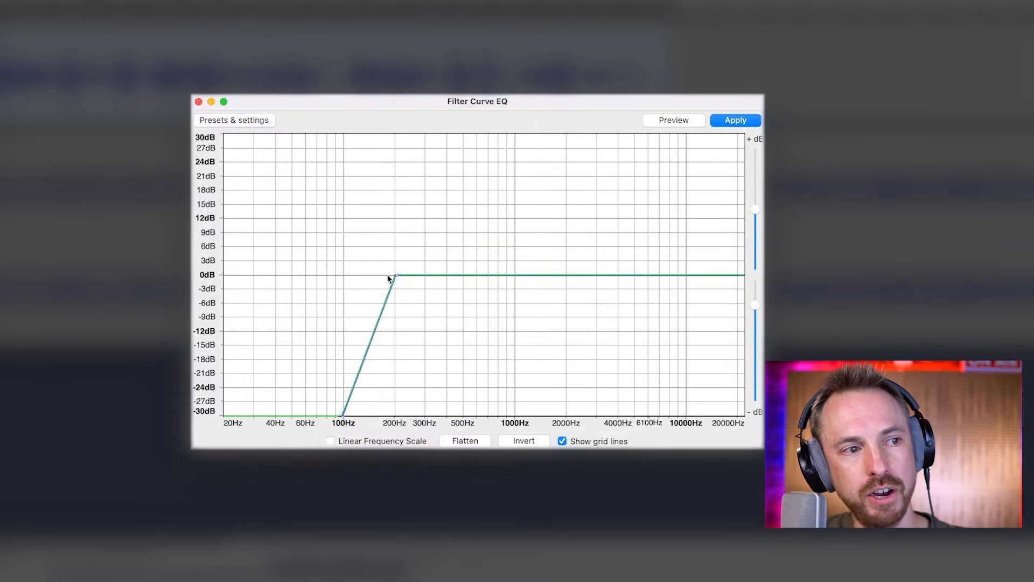
pyautogui.moveTo(390, 275); pyautogui.dragTo(343, 278)
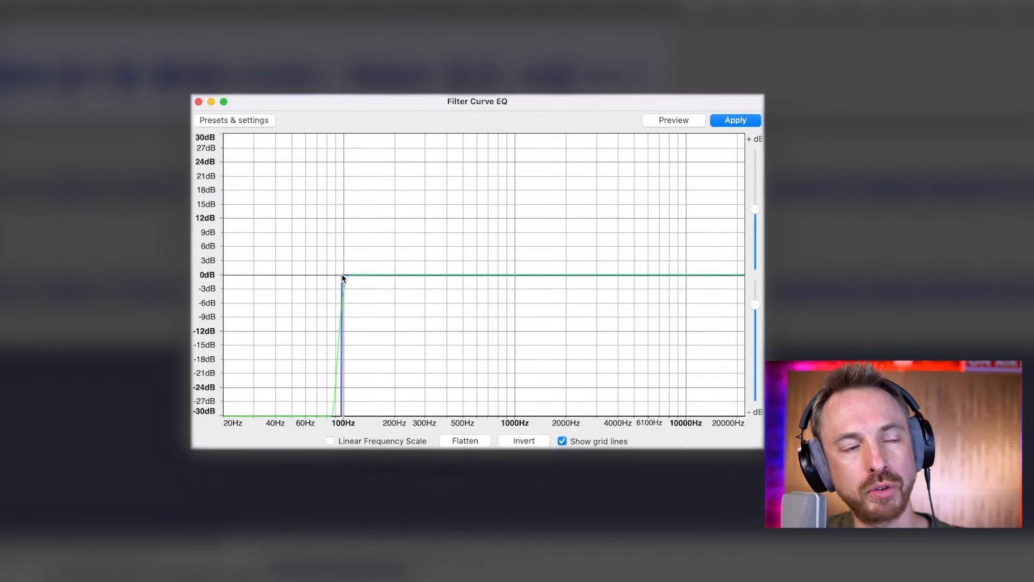
pyautogui.click(670, 125)
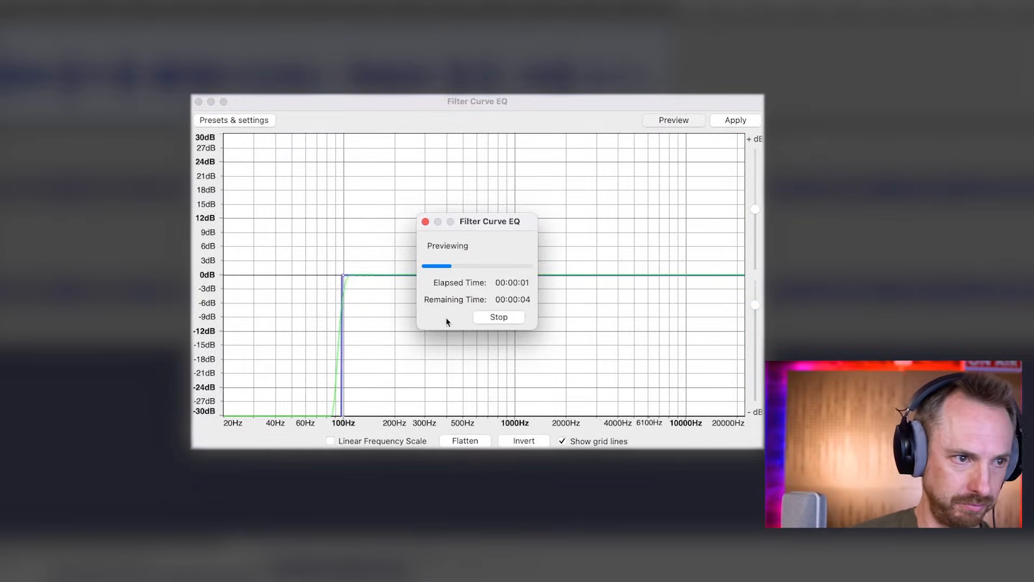
pyautogui.click(491, 318)
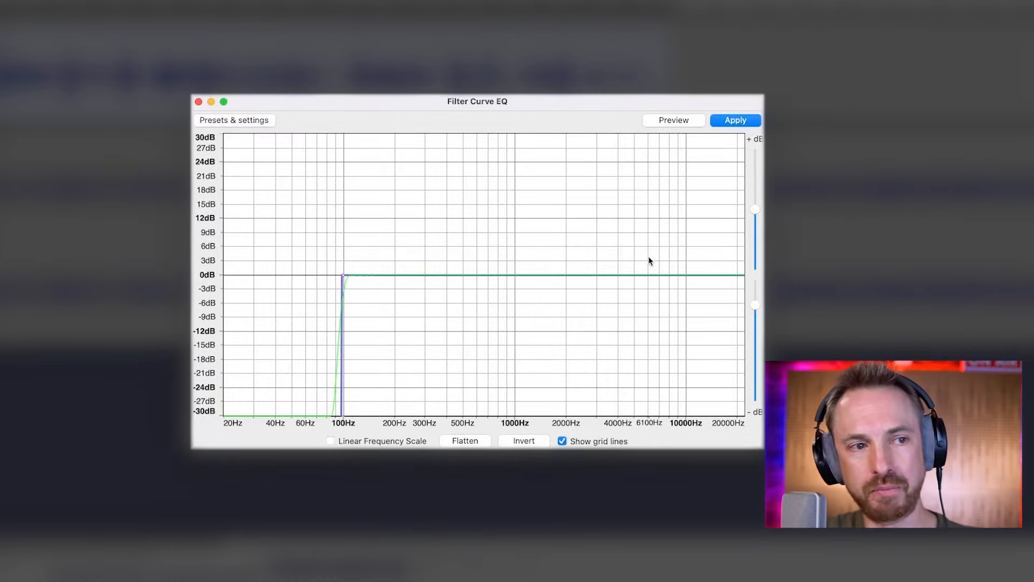
# Add boosts of about 3 dB above 10 kHz and about 2 dB around 5–7 kHz and 150–200 Hz, then preview and apply the EQ.
pyautogui.click(681, 275)
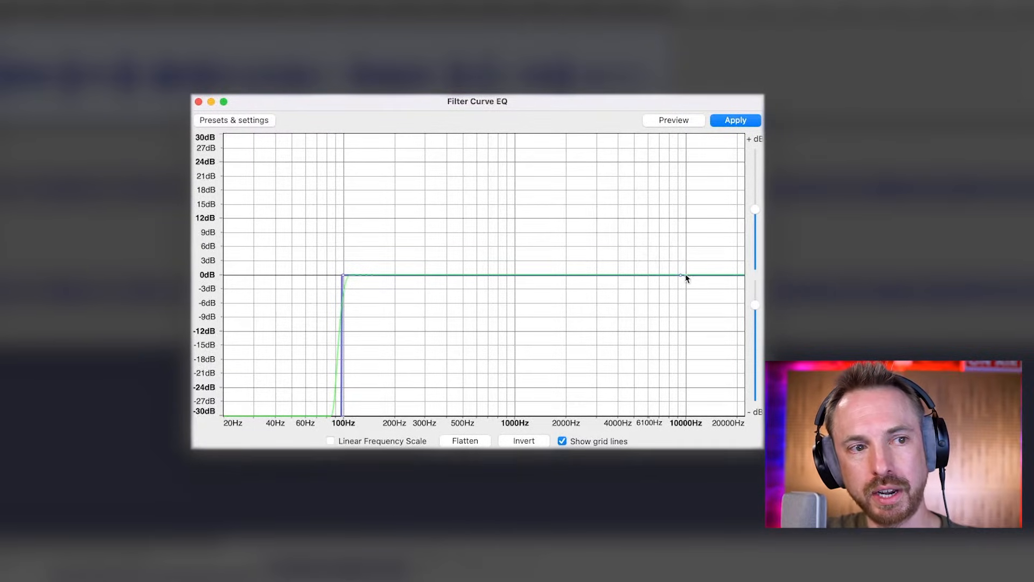
pyautogui.click(623, 277)
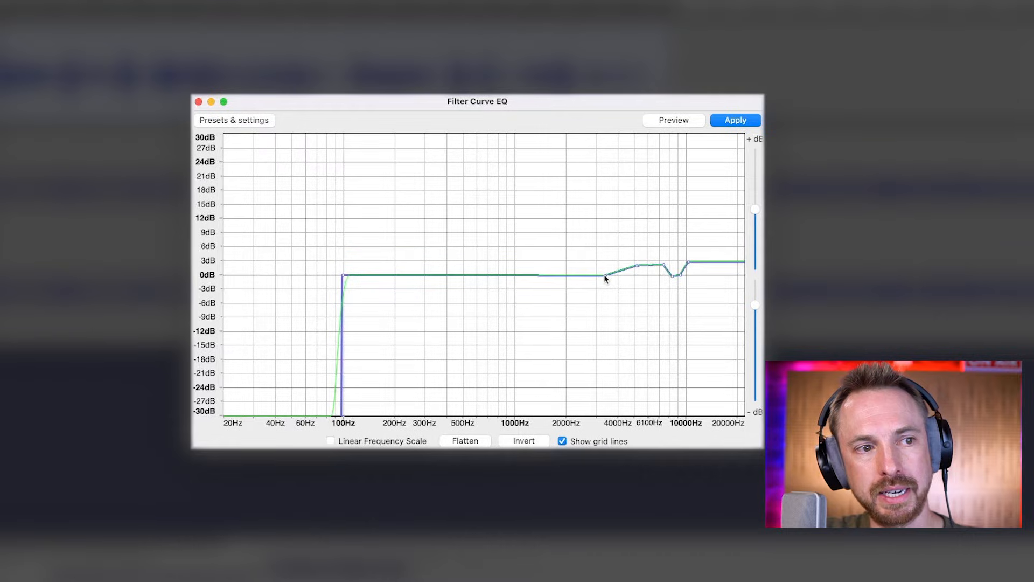
pyautogui.click(373, 272)
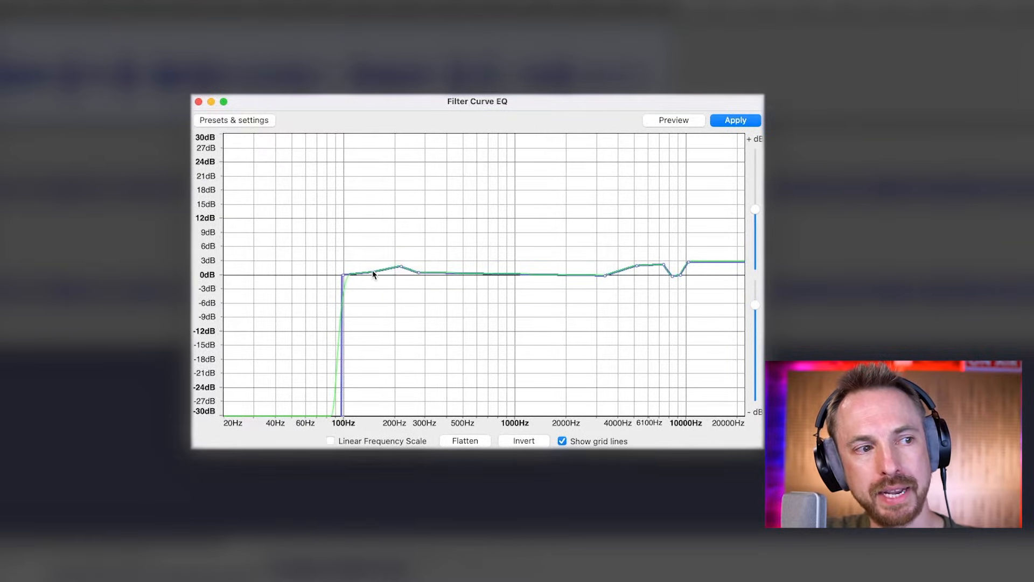
pyautogui.click(662, 122)
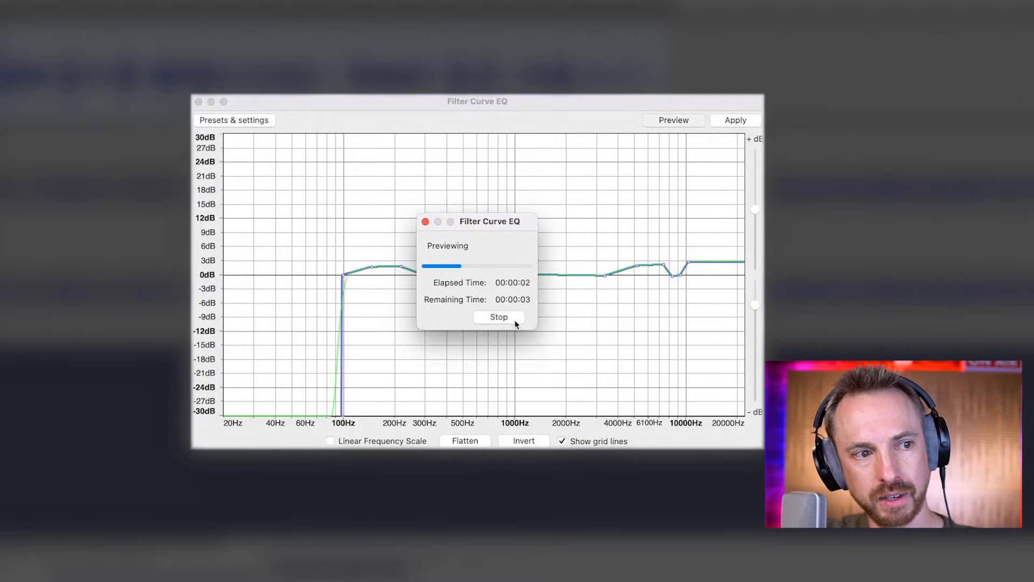
pyautogui.click(755, 121)
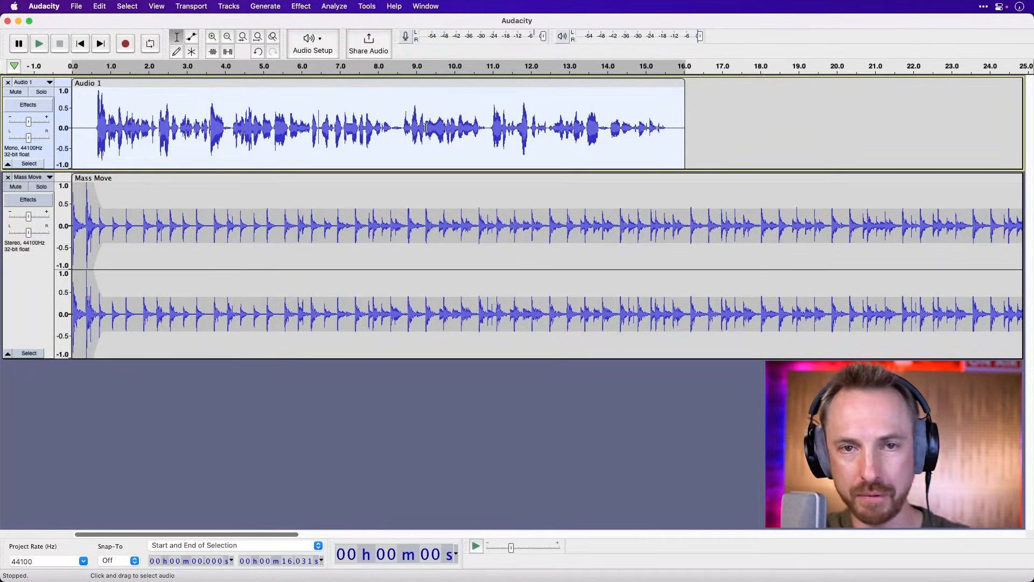
# Apply the Compressor effect to the voice clip with the threshold set to -22 dB.
pyautogui.click(304, 7)
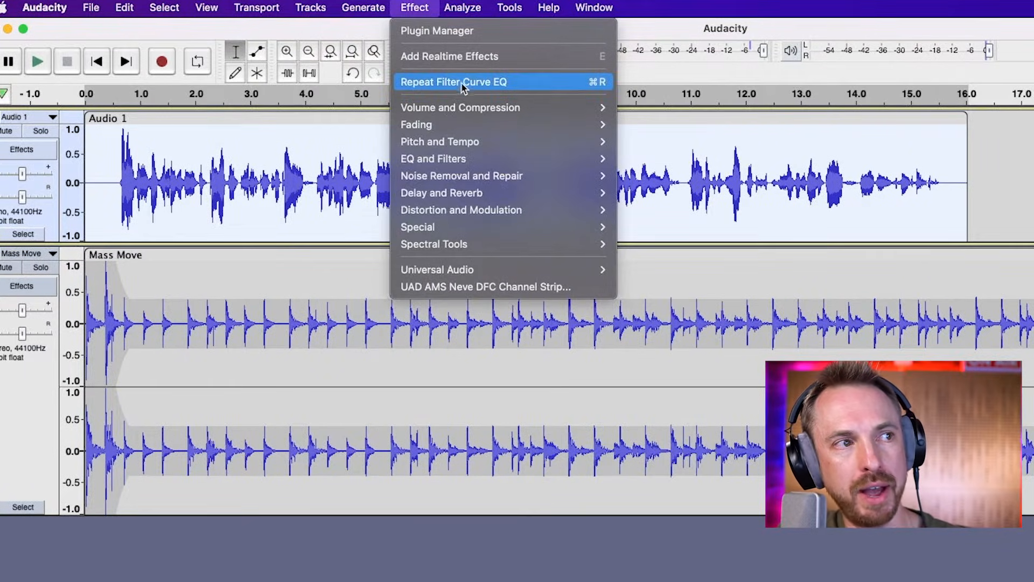
pyautogui.moveTo(471, 108)
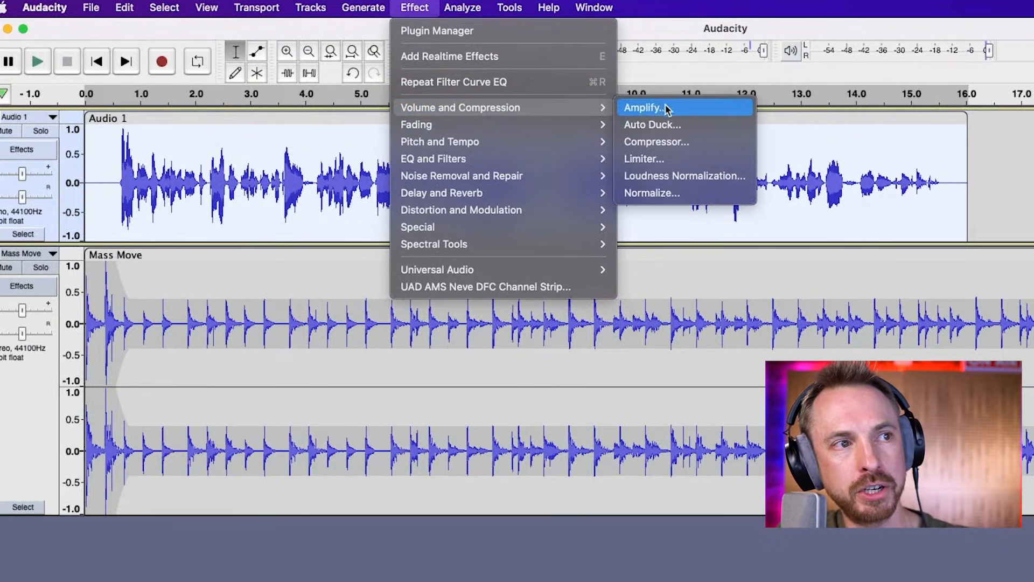
pyautogui.click(669, 141)
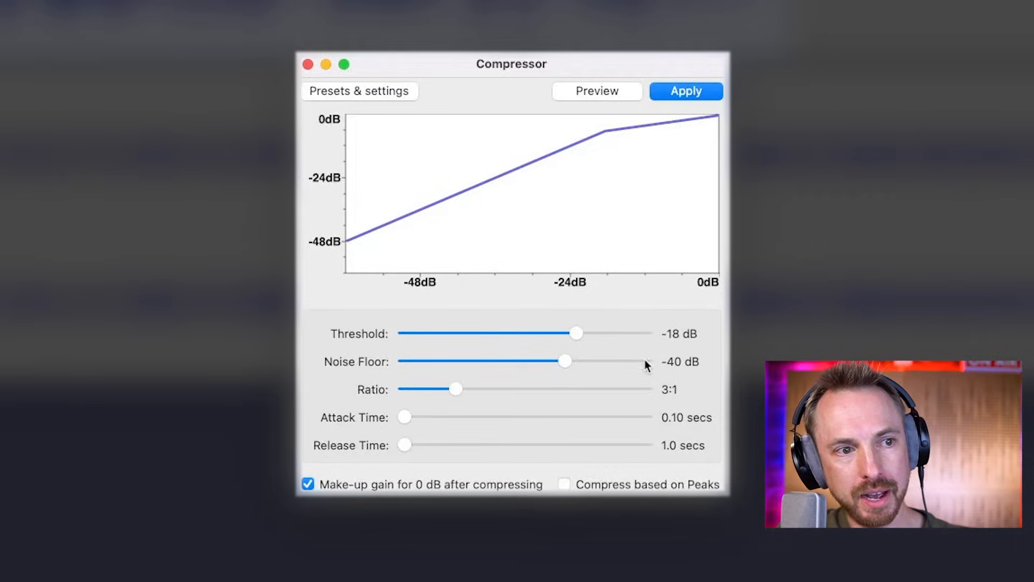
pyautogui.moveTo(574, 335); pyautogui.dragTo(562, 342)
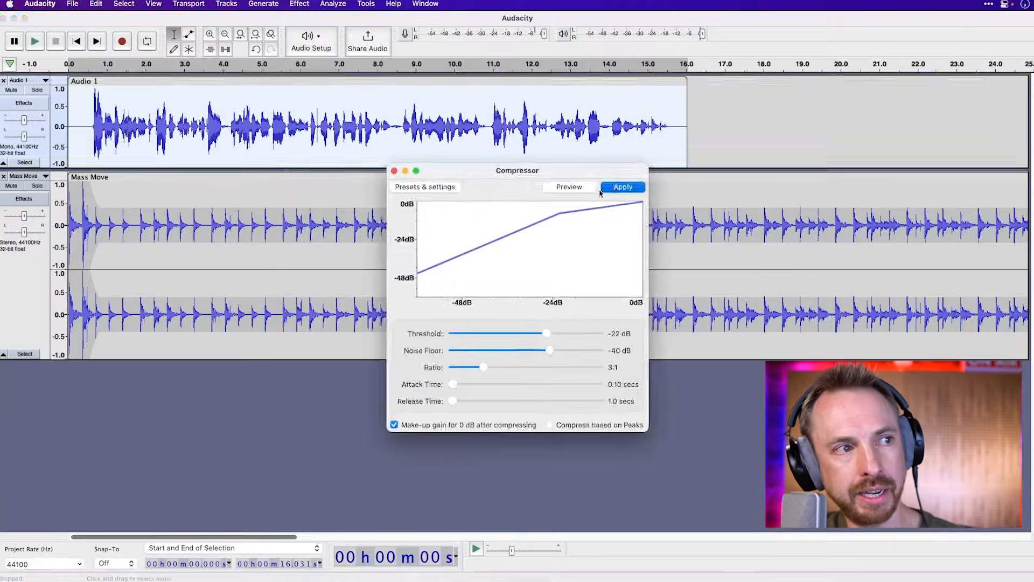
pyautogui.click(671, 89)
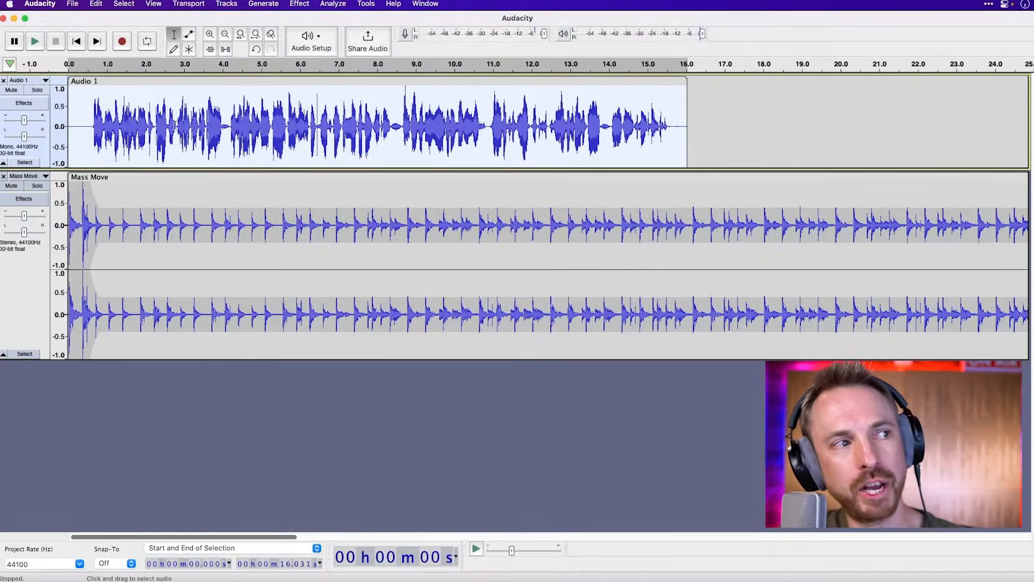
# Play back the compressed voice with the music, and undo the compression to compare the two versions by ear.
pyautogui.click(36, 43)
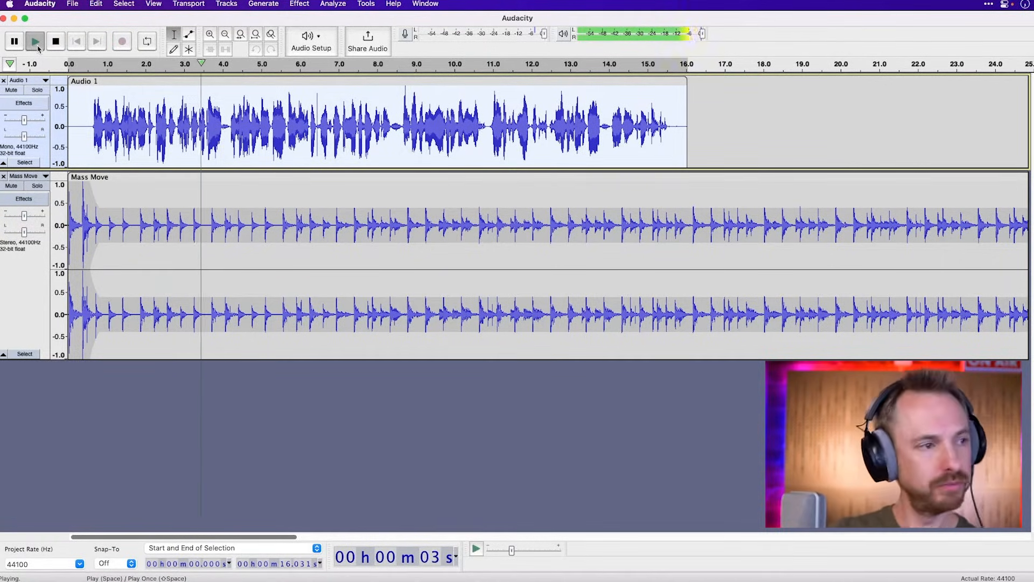
pyautogui.click(35, 43)
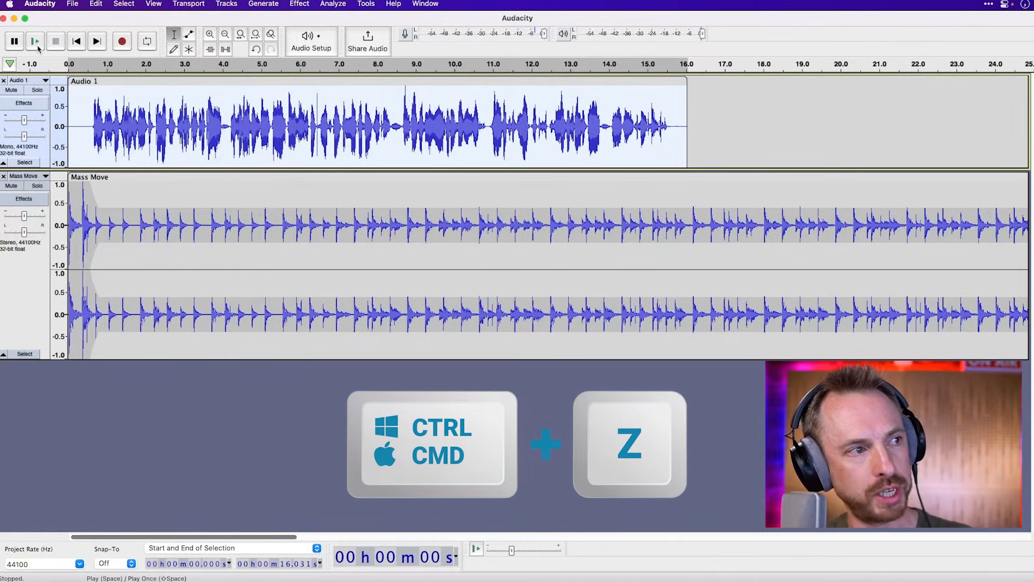
pyautogui.press('super+z')
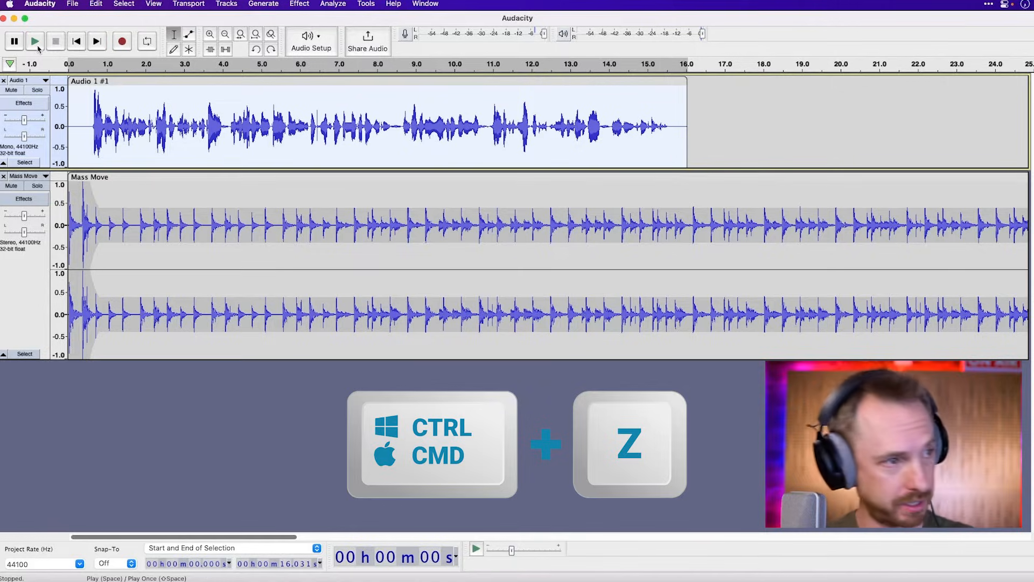
pyautogui.click(37, 45)
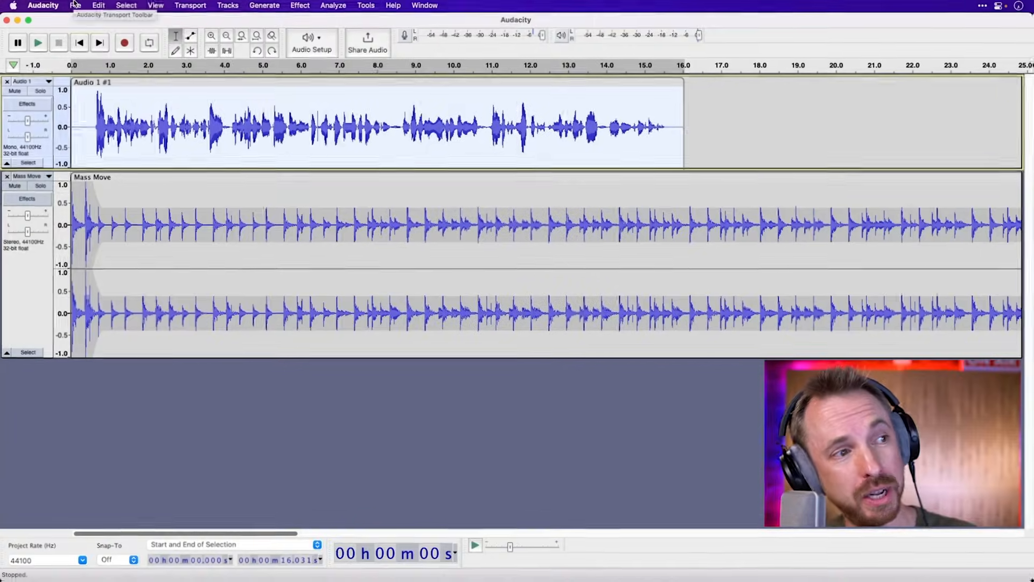
# Save the session as a new AUP3 project named "My Project" in the Documents folder.
pyautogui.click(76, 6)
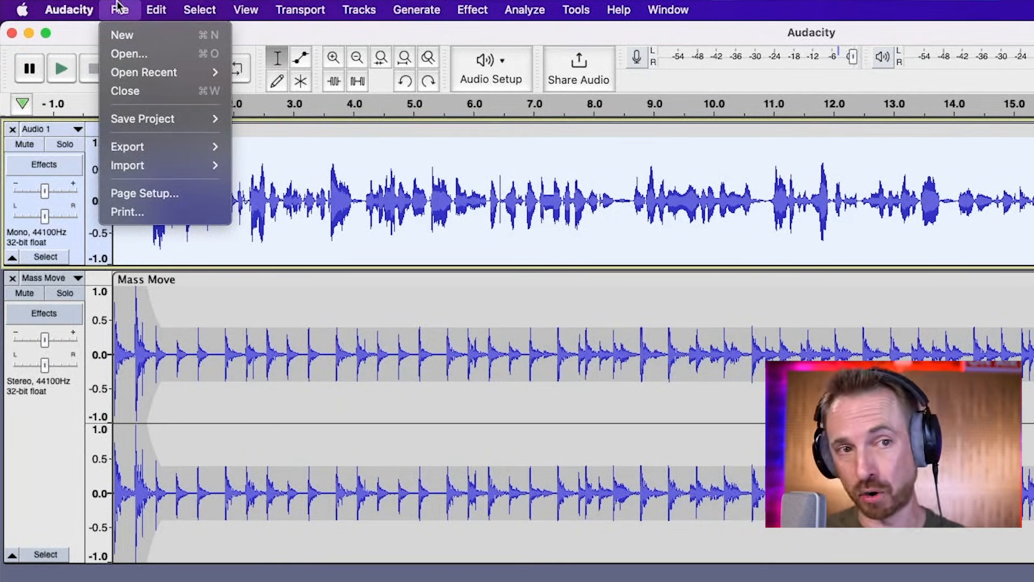
pyautogui.moveTo(143, 118)
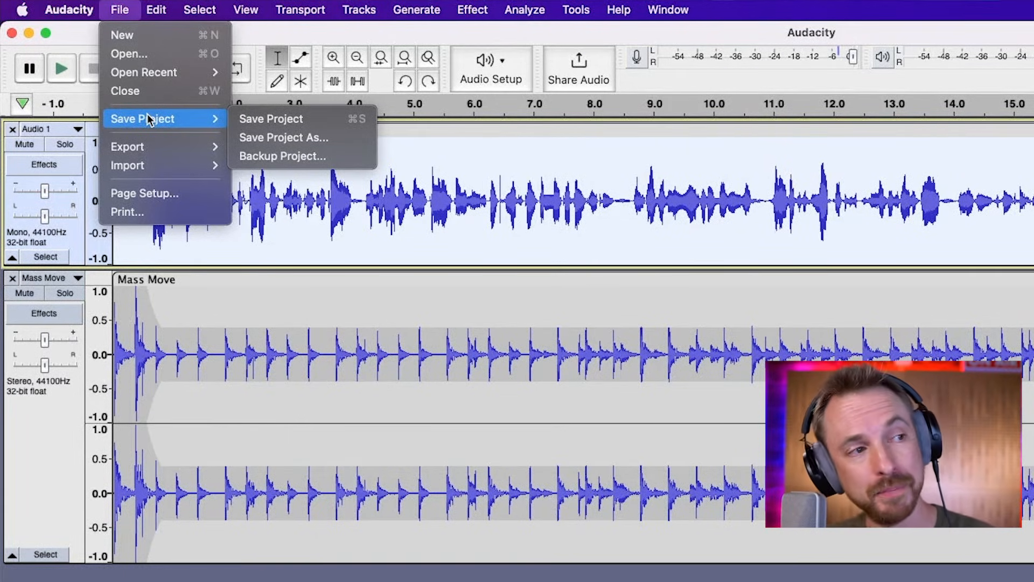
pyautogui.click(275, 138)
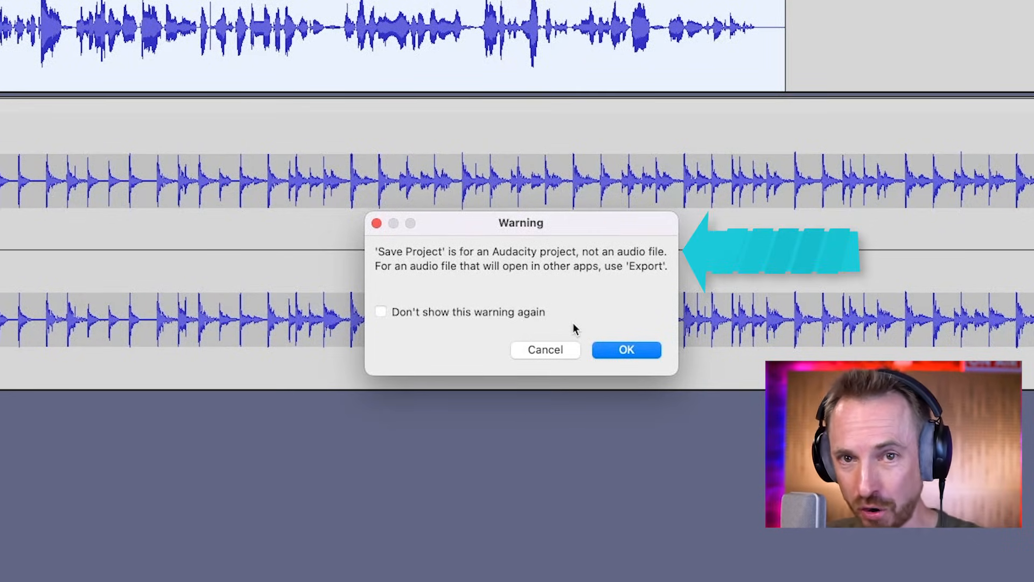
pyautogui.click(600, 347)
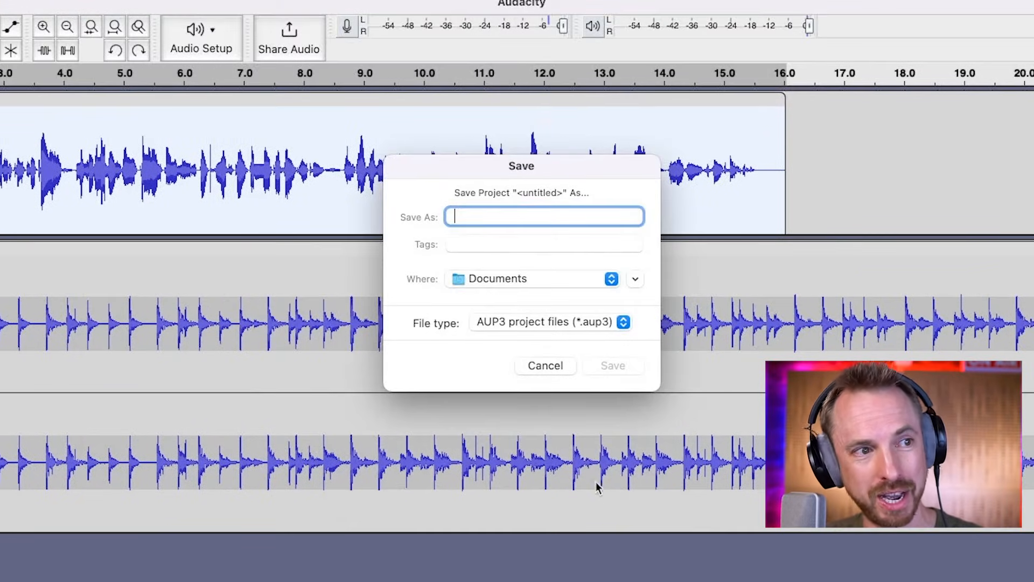
pyautogui.write('My Project')
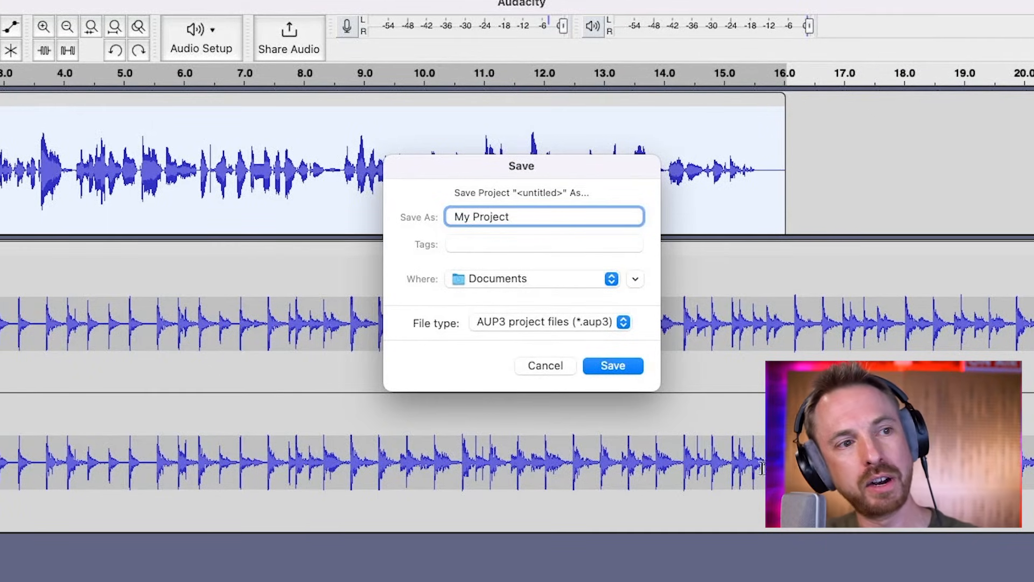
pyautogui.click(625, 365)
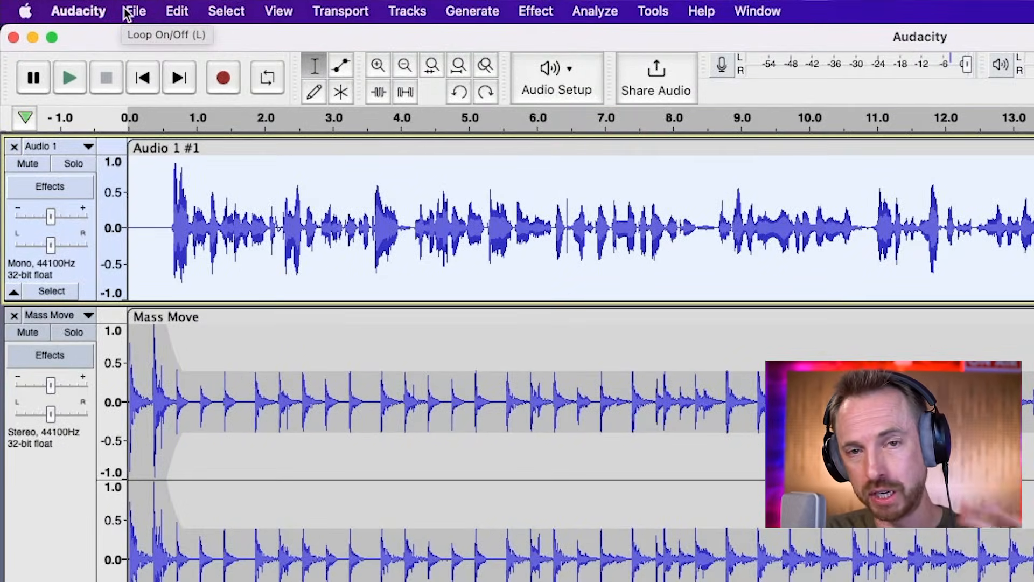
# Export the mix as a WAV file in the Documents folder, entering a person's first name as the file name.
pyautogui.click(127, 13)
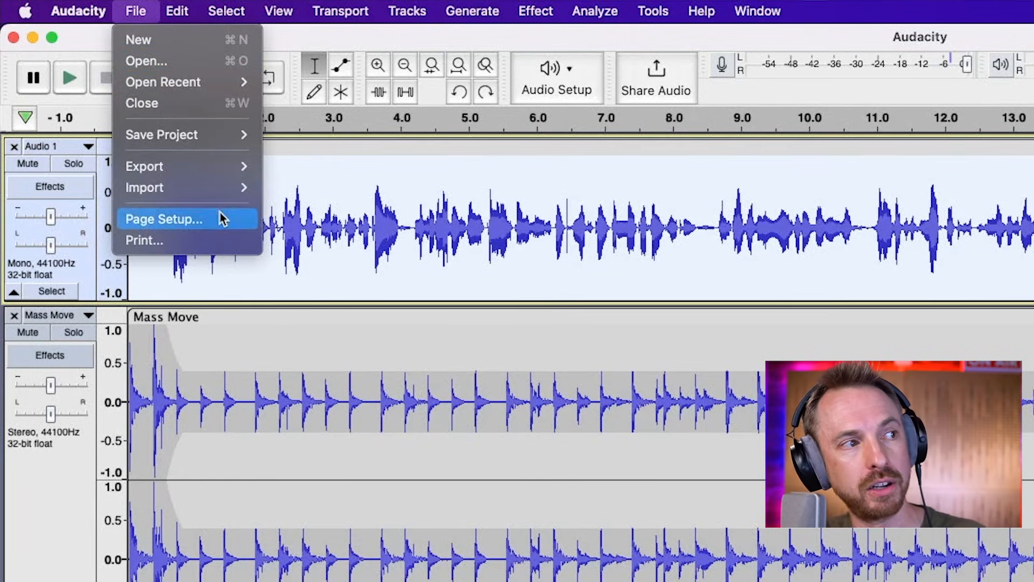
pyautogui.moveTo(238, 184)
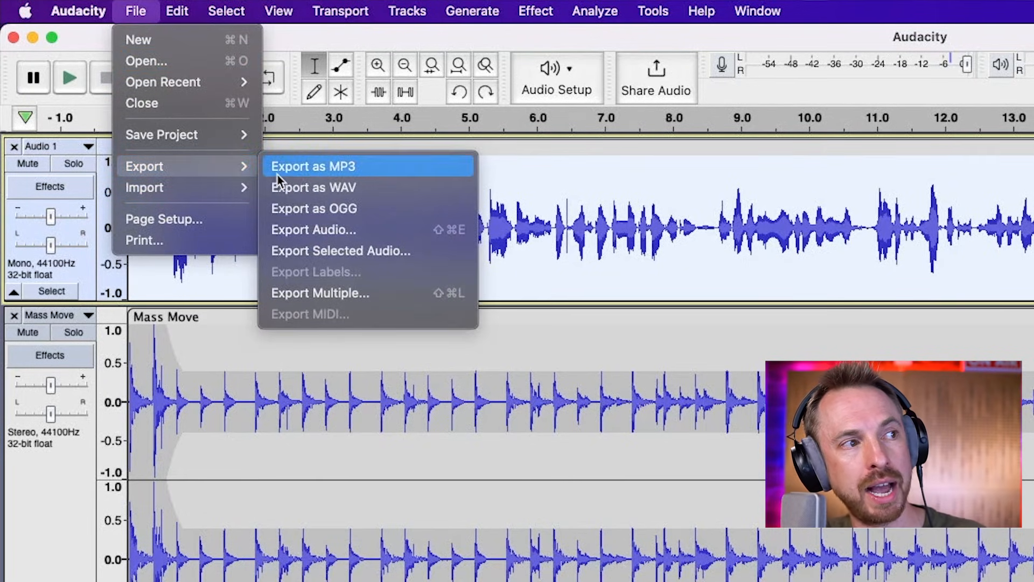
pyautogui.click(354, 186)
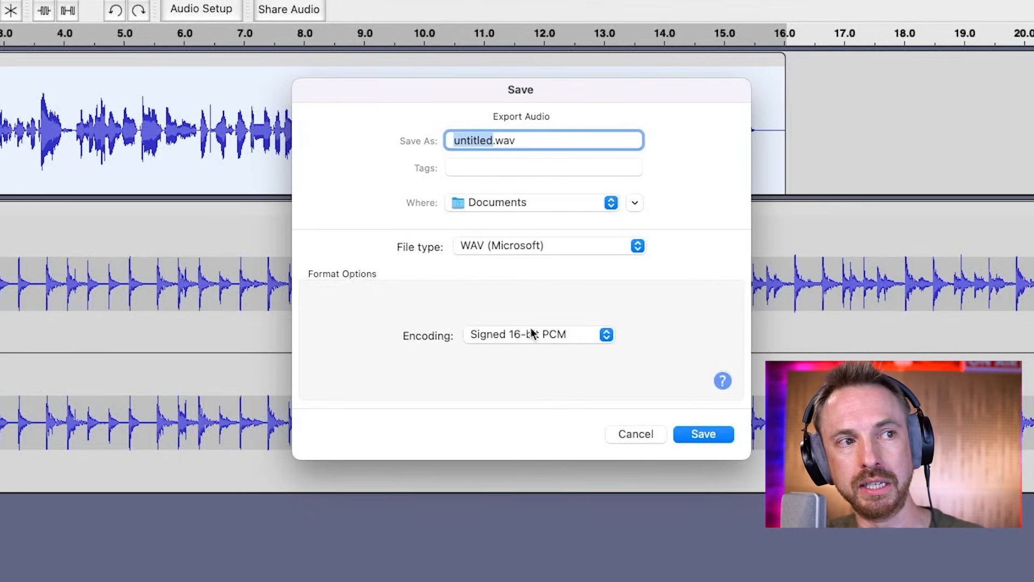
pyautogui.write('Mike')
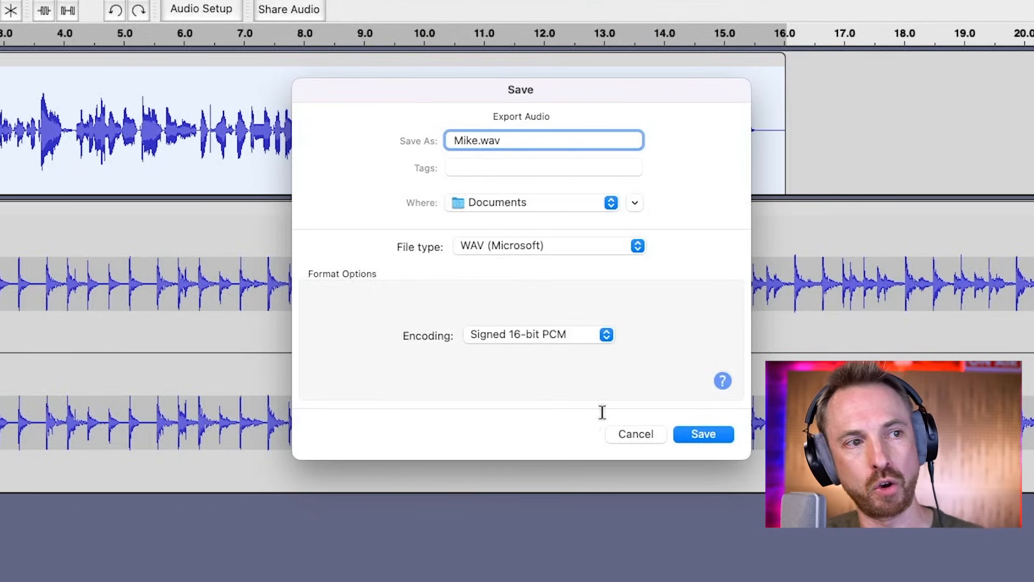